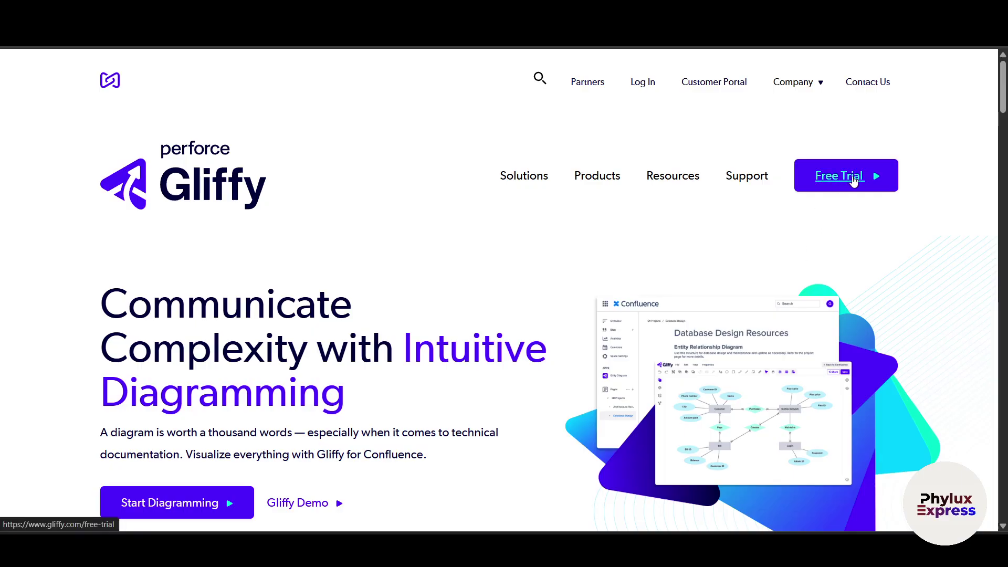
Step: Open Gliffy's free trial page and start the evaluation to reach its Atlassian Marketplace listing
{"action": "scroll", "coordinate": [853, 179], "scroll_direction": "up", "scroll_amount": 5}
{"action": "scroll", "coordinate": [853, 179], "scroll_direction": "down", "scroll_amount": 5}
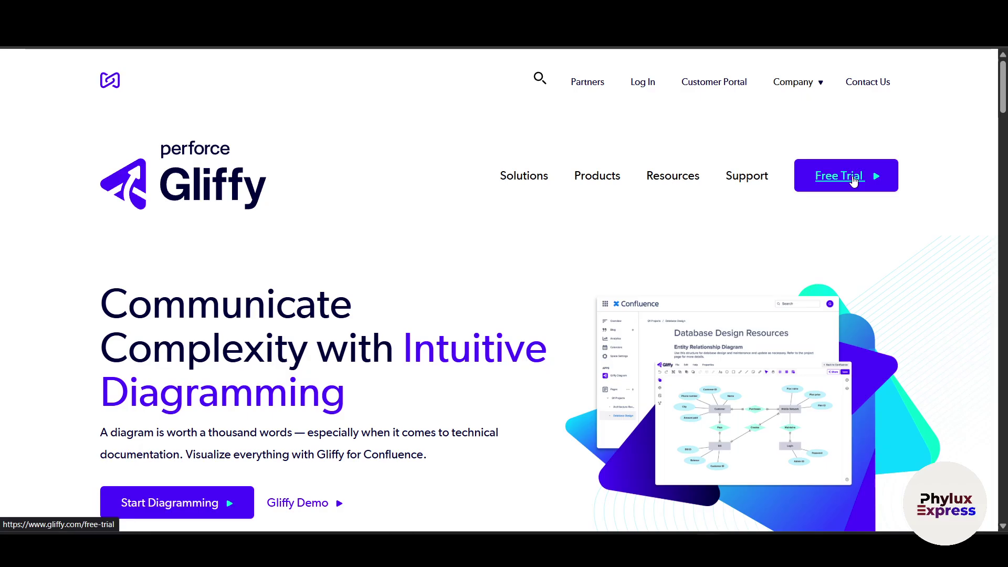
{"action": "left_click", "coordinate": [853, 179]}
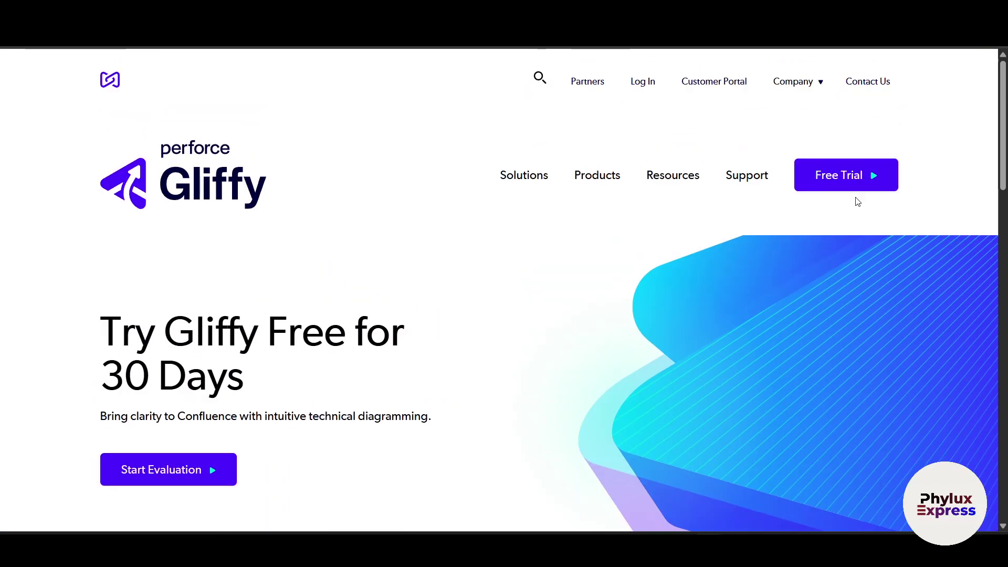
{"action": "scroll", "coordinate": [157, 385], "scroll_direction": "down", "scroll_amount": 2}
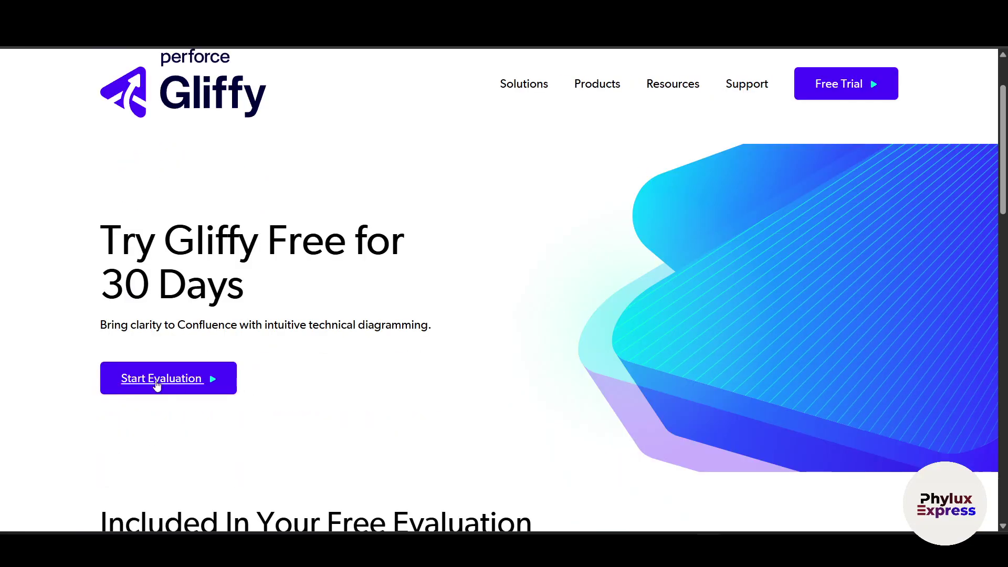
{"action": "left_click", "coordinate": [192, 386]}
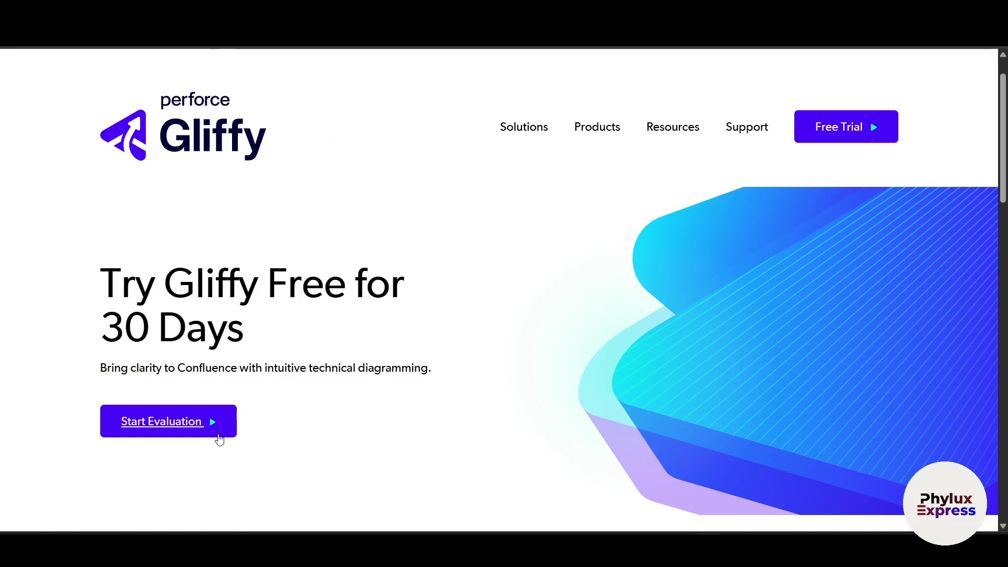
{"action": "left_click", "coordinate": [178, 433]}
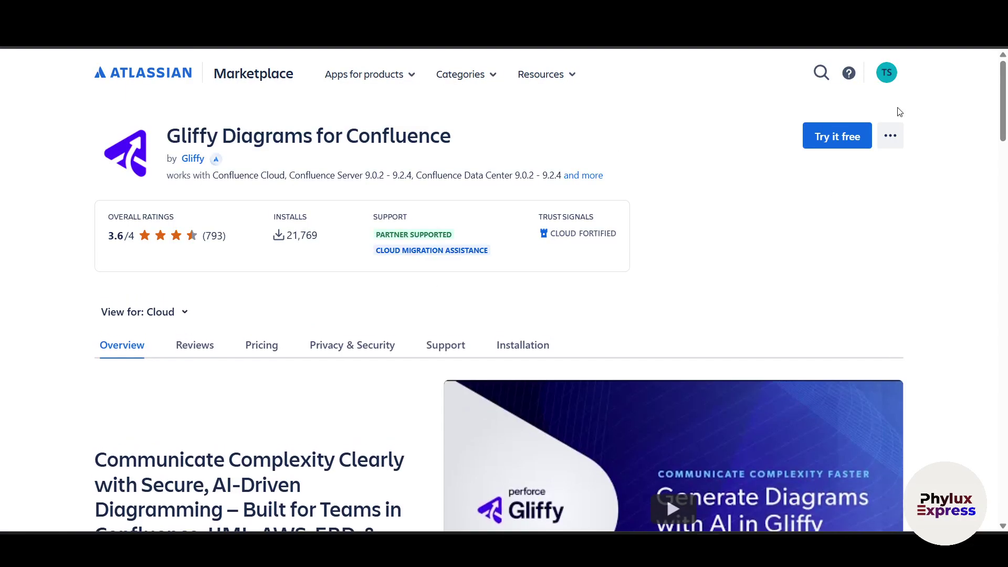
Step: Request the free trial of Gliffy Diagrams for Confluence, manage the app and open its getting-started page
{"action": "left_click", "coordinate": [833, 146]}
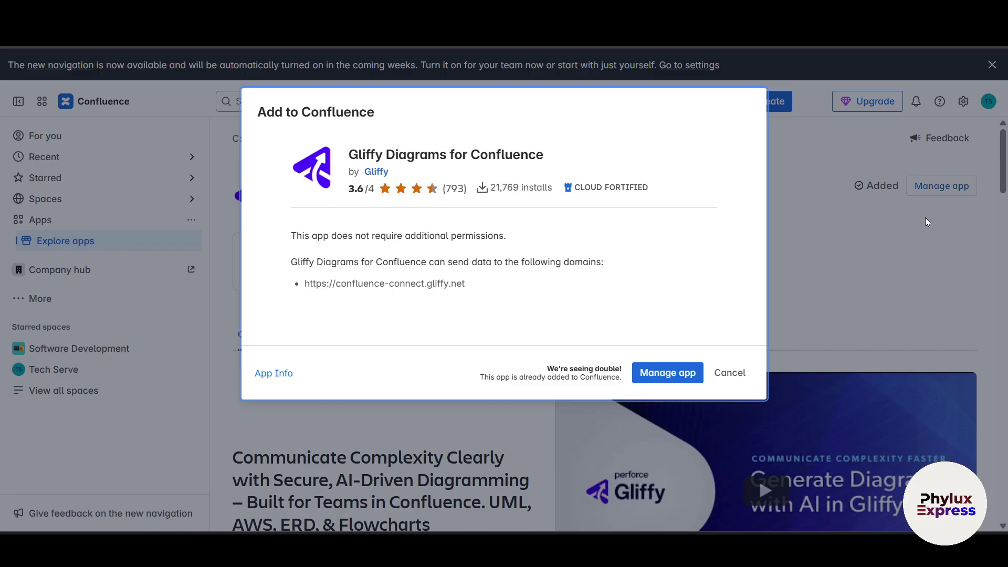
{"action": "left_click", "coordinate": [669, 382]}
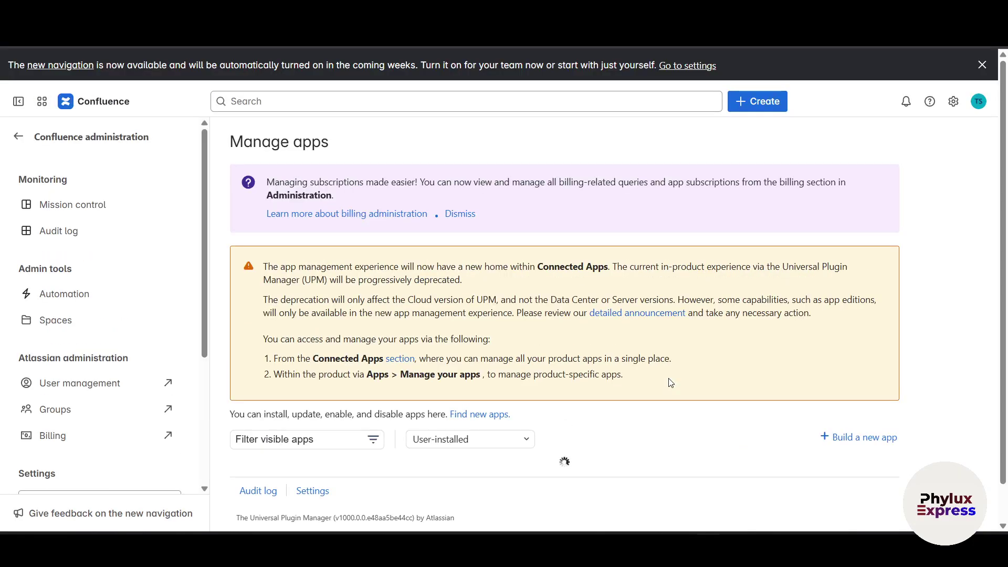
{"action": "scroll", "coordinate": [670, 382], "scroll_direction": "down", "scroll_amount": 2}
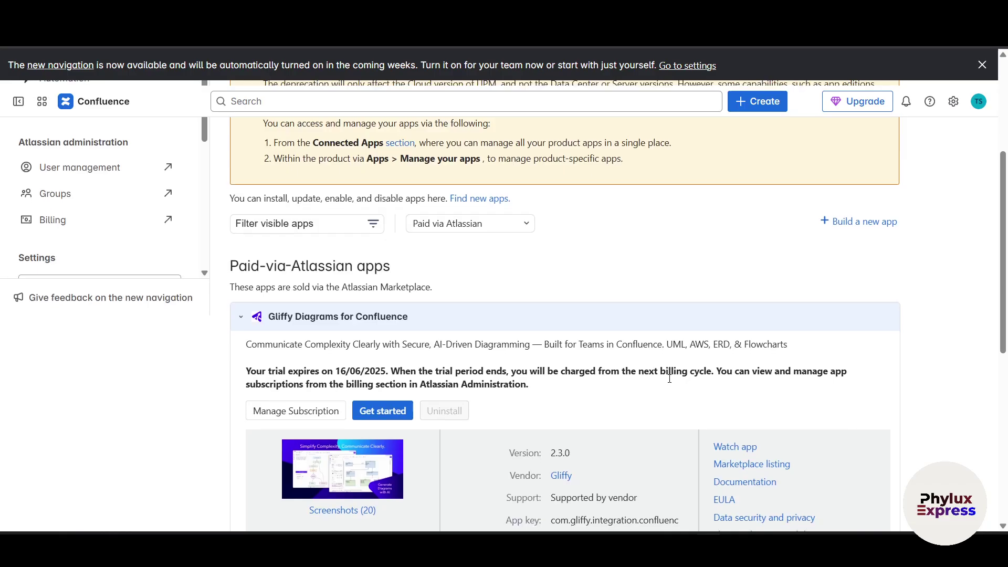
{"action": "left_click", "coordinate": [381, 414]}
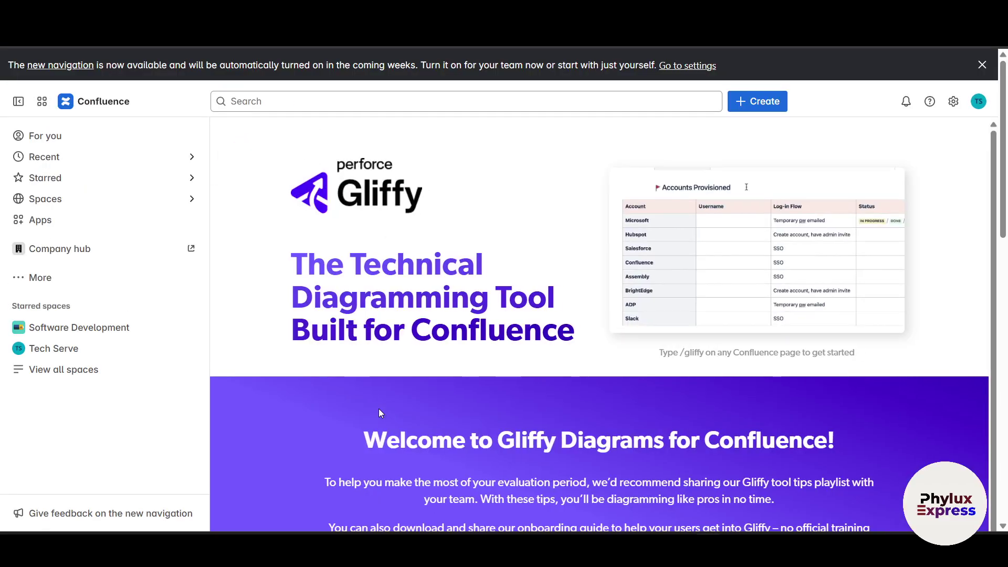
Step: Create a new blank page in Confluence
{"action": "scroll", "coordinate": [399, 305], "scroll_direction": "down", "scroll_amount": 1}
{"action": "left_click", "coordinate": [49, 290]}
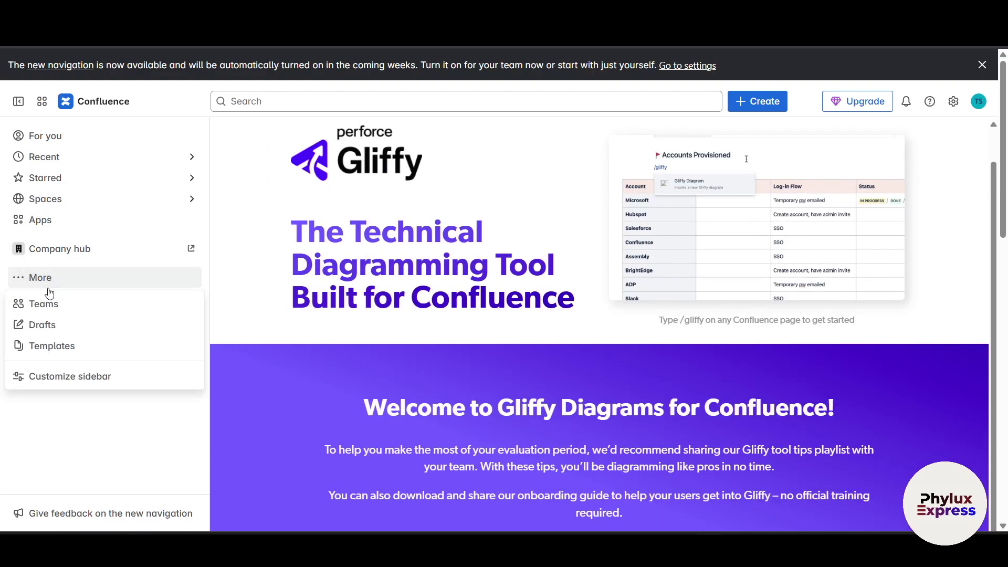
{"action": "scroll", "coordinate": [399, 236], "scroll_direction": "up", "scroll_amount": 1}
{"action": "left_click", "coordinate": [771, 101]}
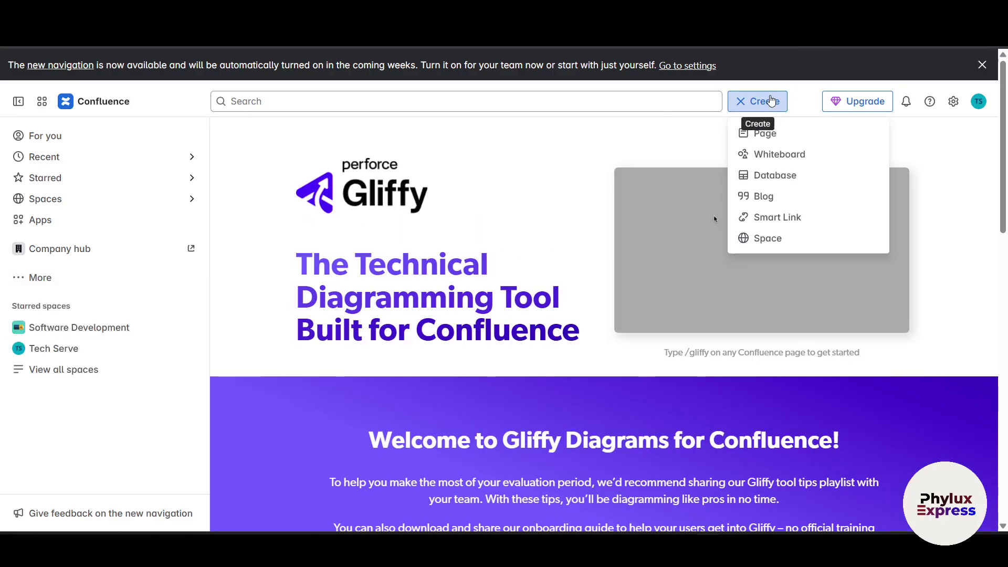
{"action": "left_click", "coordinate": [755, 138]}
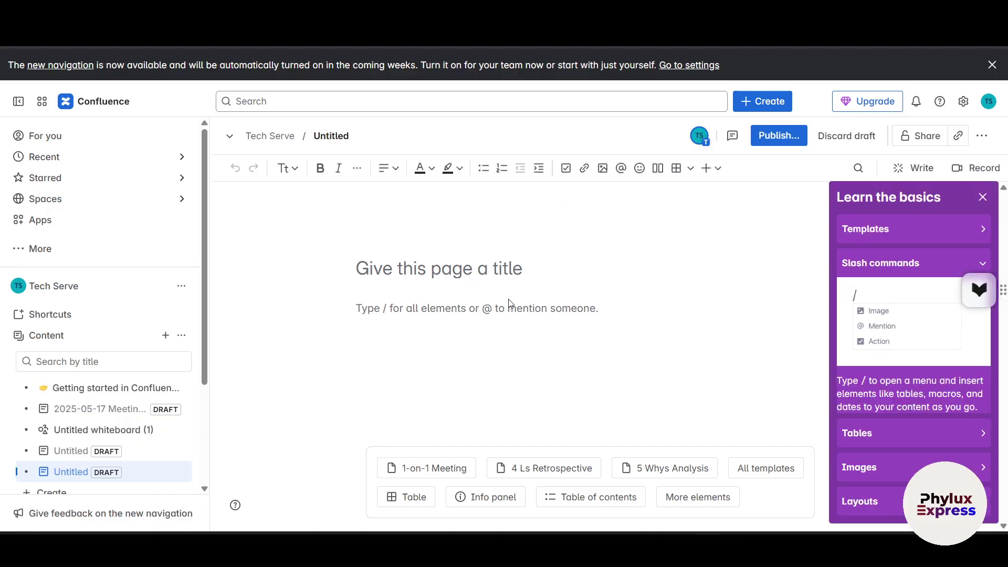
Step: Insert a Gliffy Diagram element into the body of the untitled page
{"action": "left_click", "coordinate": [448, 306]}
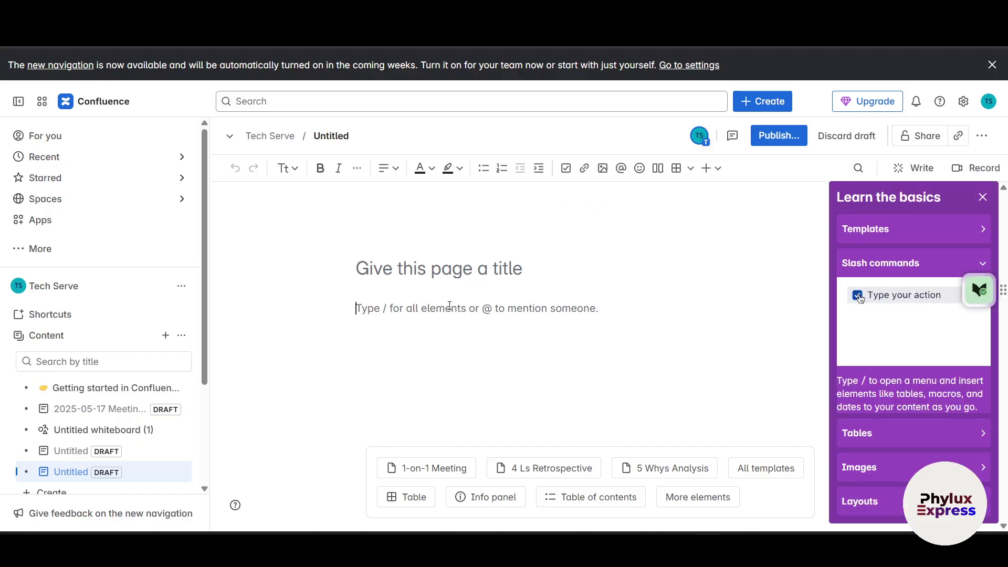
{"action": "type", "text": "/"}
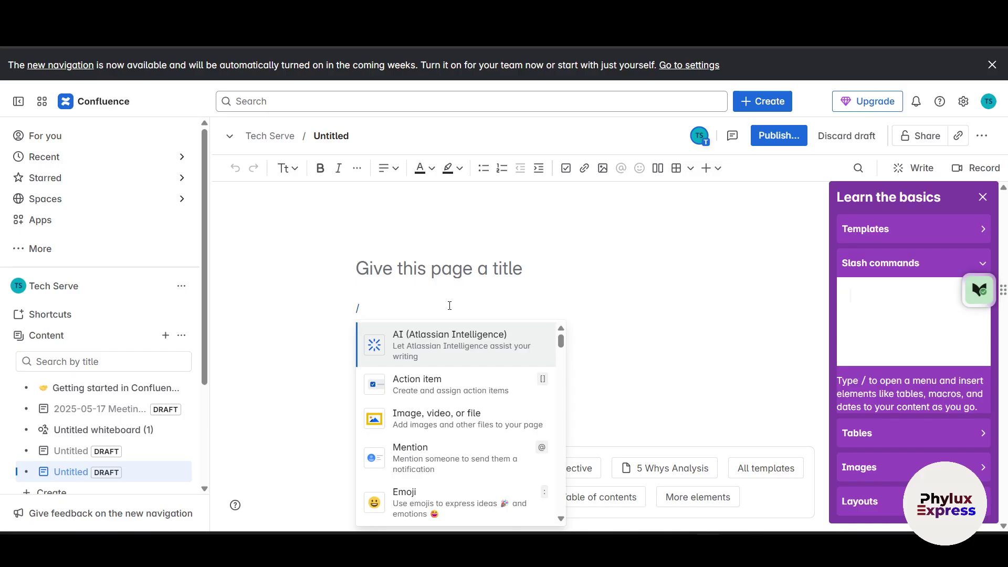
{"action": "type", "text": "gr"}
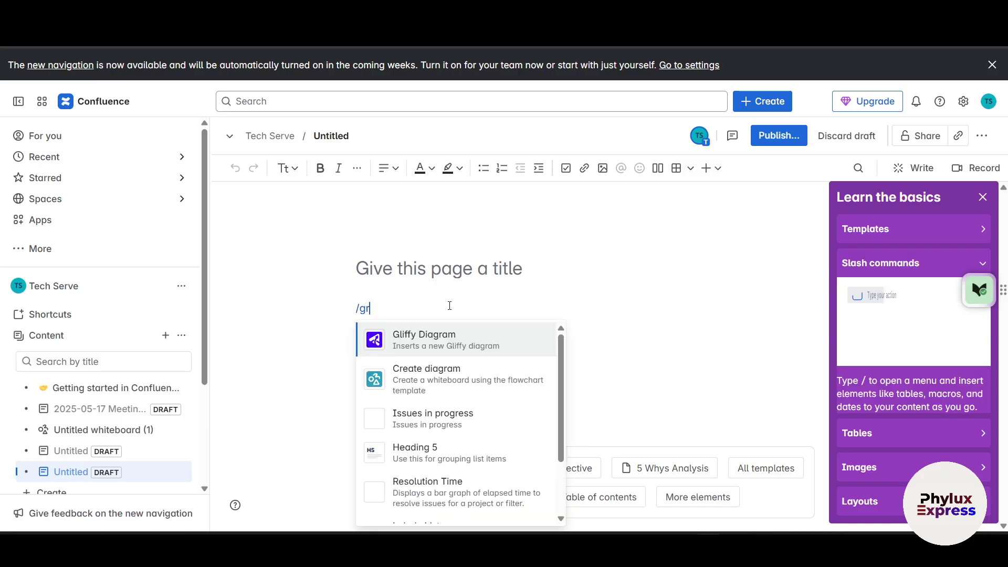
{"action": "key", "text": "Return"}
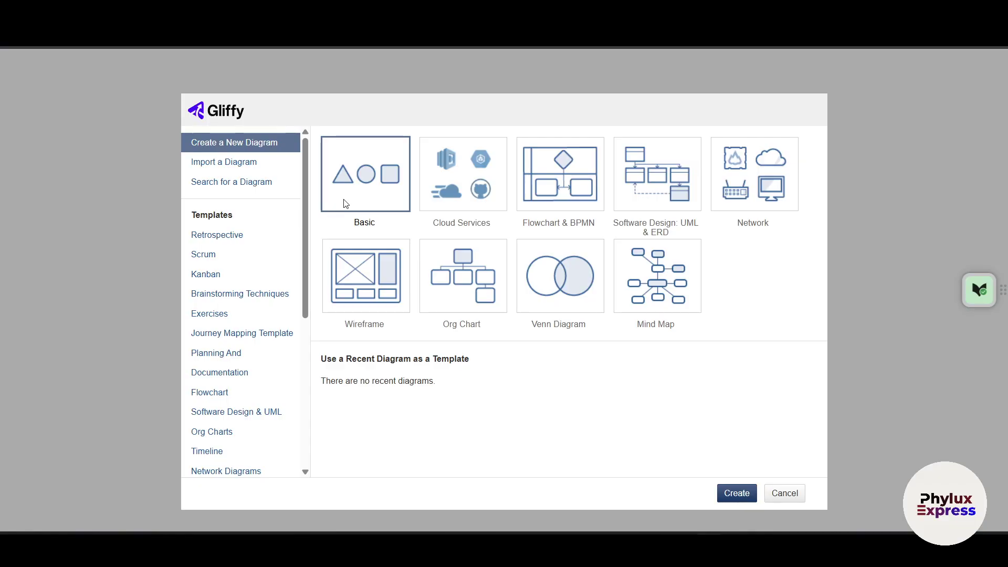
Step: Review the options for importing and searching diagrams, and create a new Basic diagram
{"action": "left_click", "coordinate": [239, 164]}
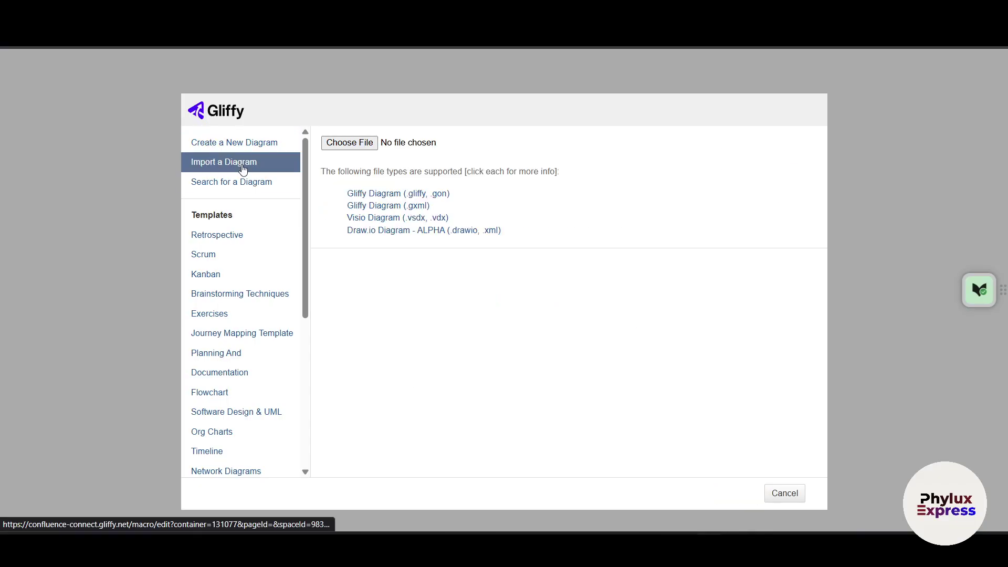
{"action": "left_click", "coordinate": [231, 190]}
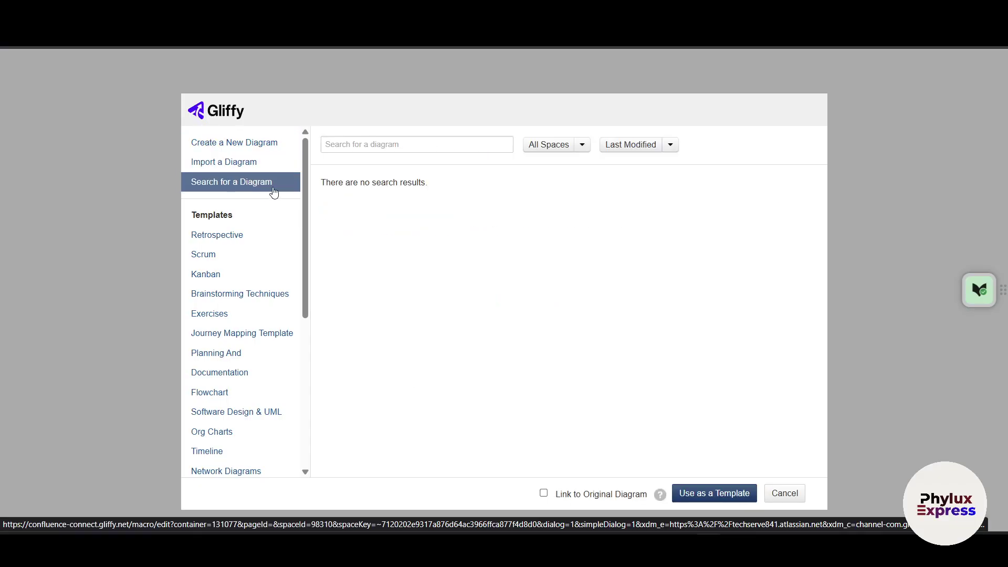
{"action": "left_click", "coordinate": [241, 155]}
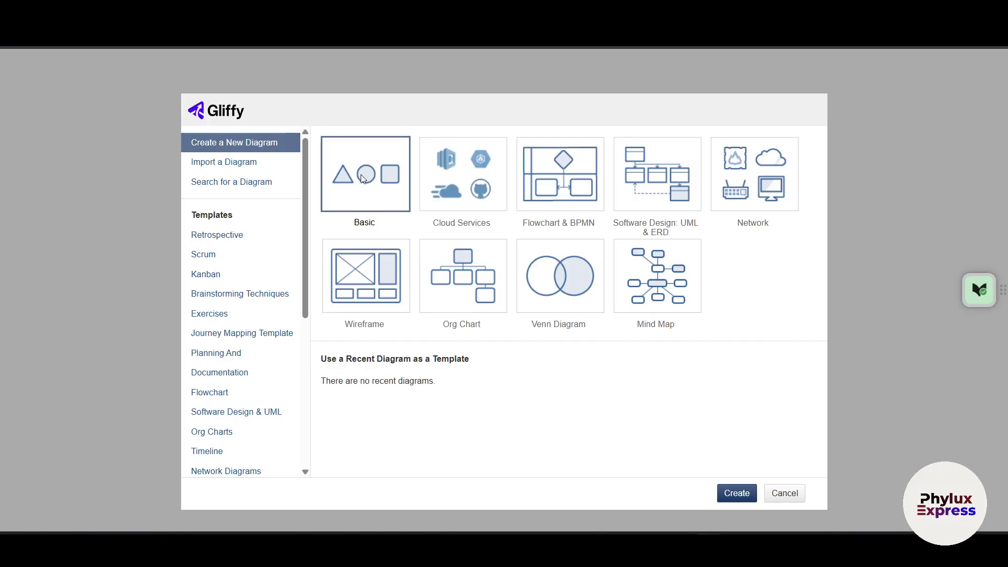
{"action": "left_click", "coordinate": [738, 496]}
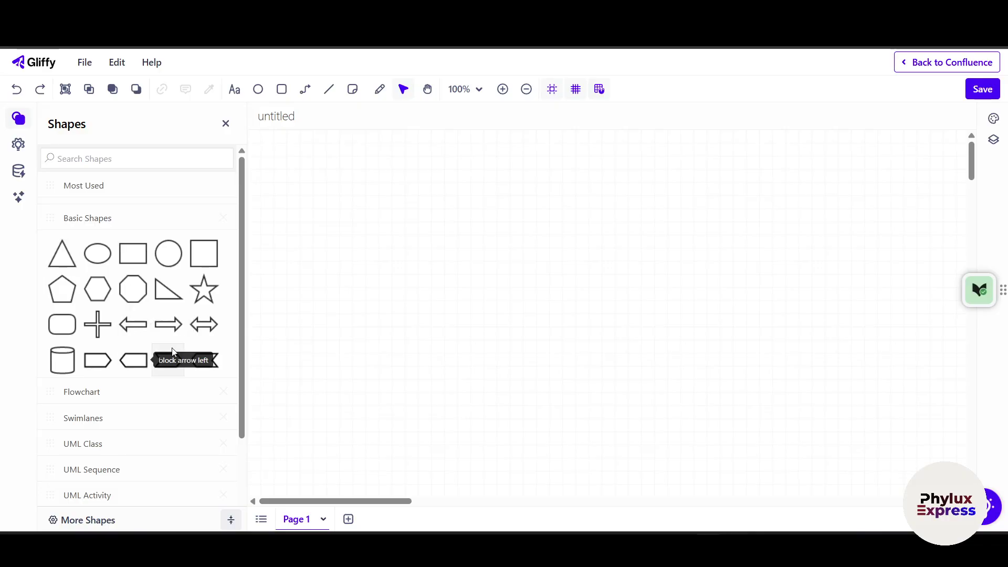
Step: Browse the shape library, expand the Swimlanes and UML Class groups, and look at the available zoom levels
{"action": "scroll", "coordinate": [110, 352], "scroll_direction": "down", "scroll_amount": 2}
{"action": "scroll", "coordinate": [87, 354], "scroll_direction": "up", "scroll_amount": 2}
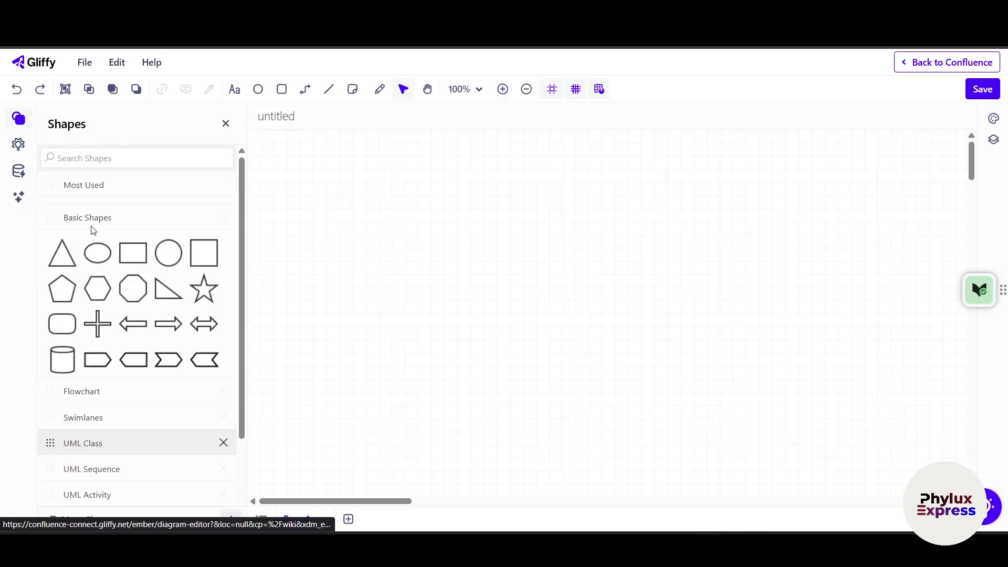
{"action": "scroll", "coordinate": [112, 429], "scroll_direction": "down", "scroll_amount": 1}
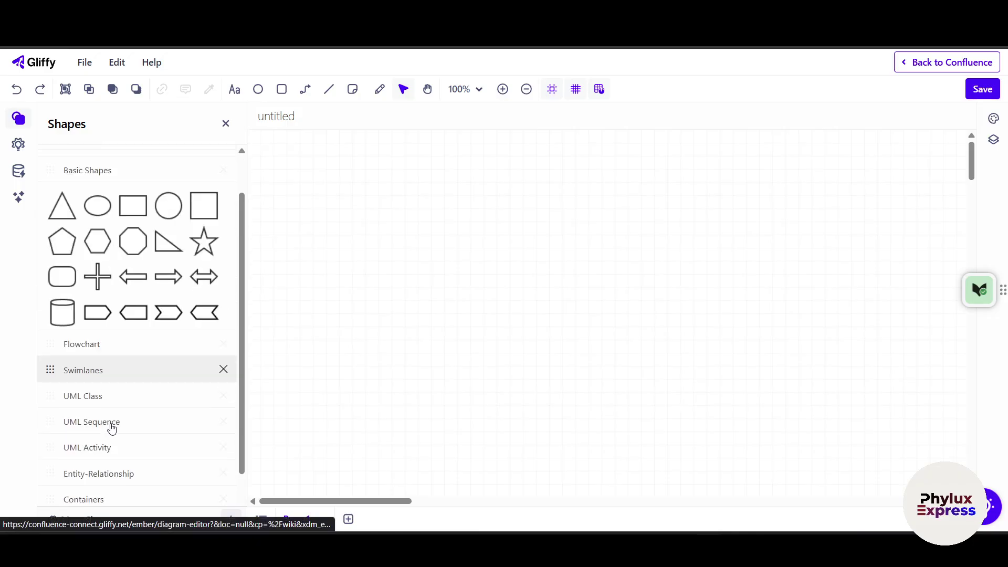
{"action": "left_click", "coordinate": [111, 376]}
{"action": "scroll", "coordinate": [110, 378], "scroll_direction": "down", "scroll_amount": 3}
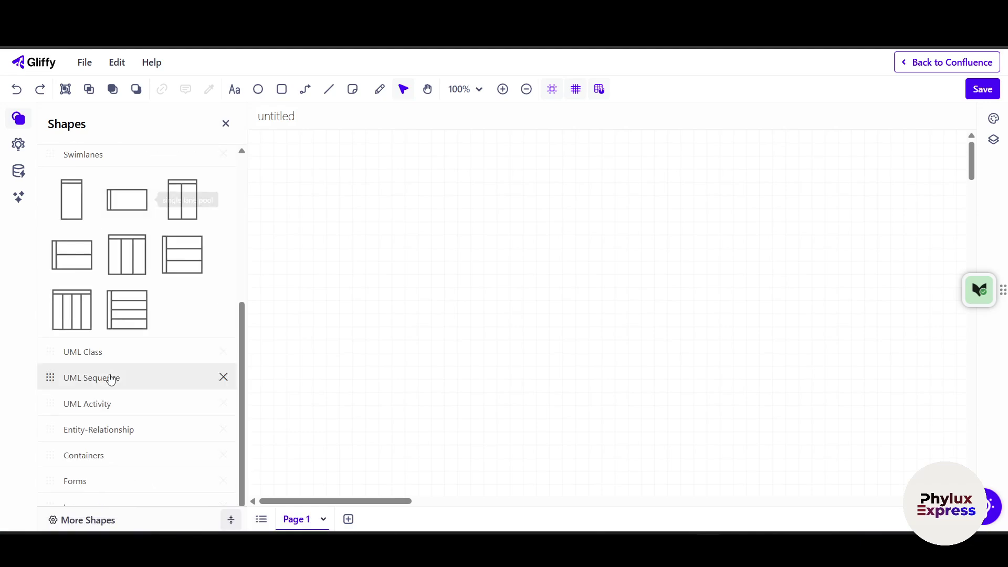
{"action": "left_click", "coordinate": [76, 352]}
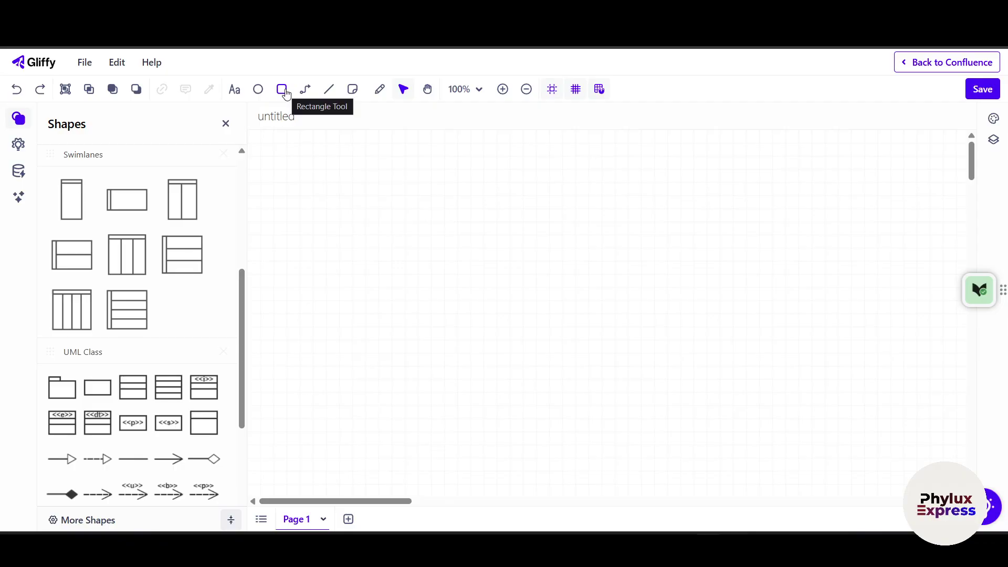
{"action": "left_click", "coordinate": [460, 90]}
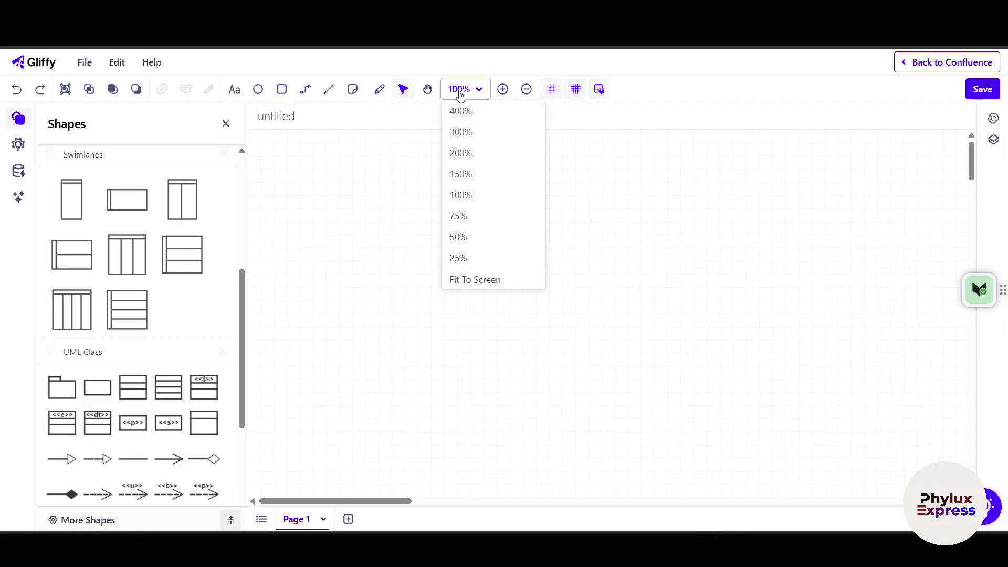
{"action": "left_click", "coordinate": [483, 96]}
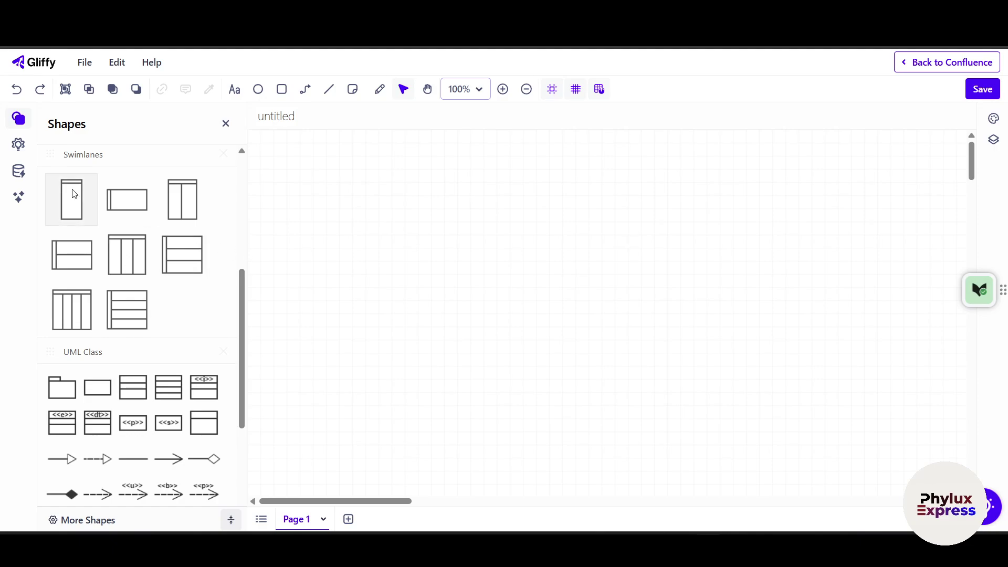
Step: Place an octagon from the basic shapes near the middle of the canvas and select it
{"action": "scroll", "coordinate": [82, 204], "scroll_direction": "up", "scroll_amount": 3}
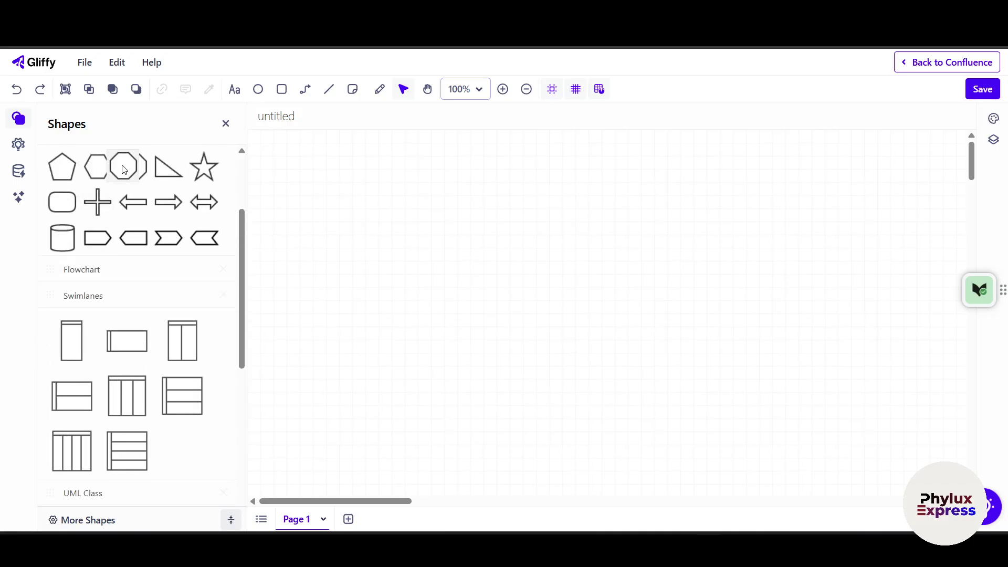
{"action": "left_click_drag", "start_coordinate": [133, 167], "coordinate": [614, 266]}
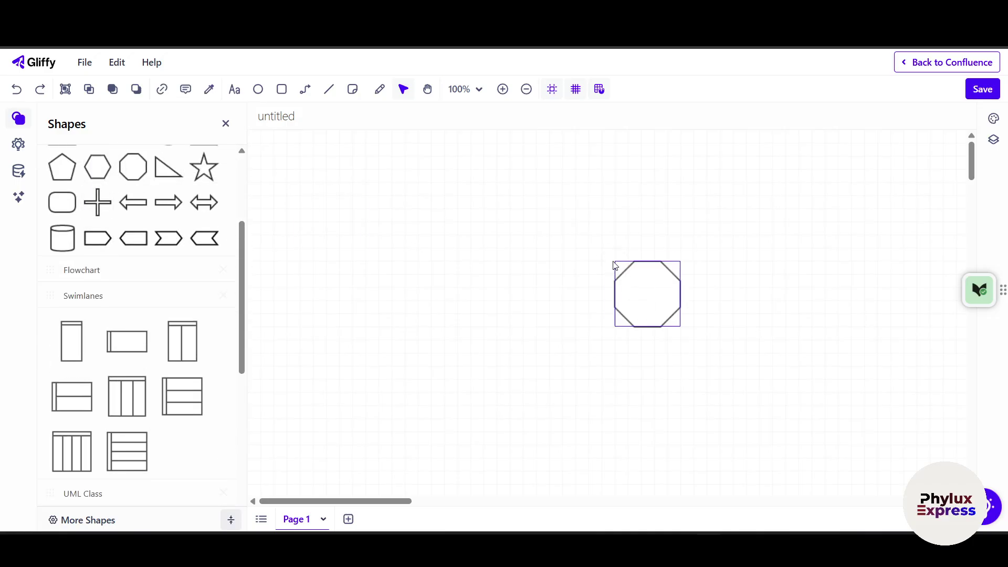
{"action": "left_click", "coordinate": [648, 294]}
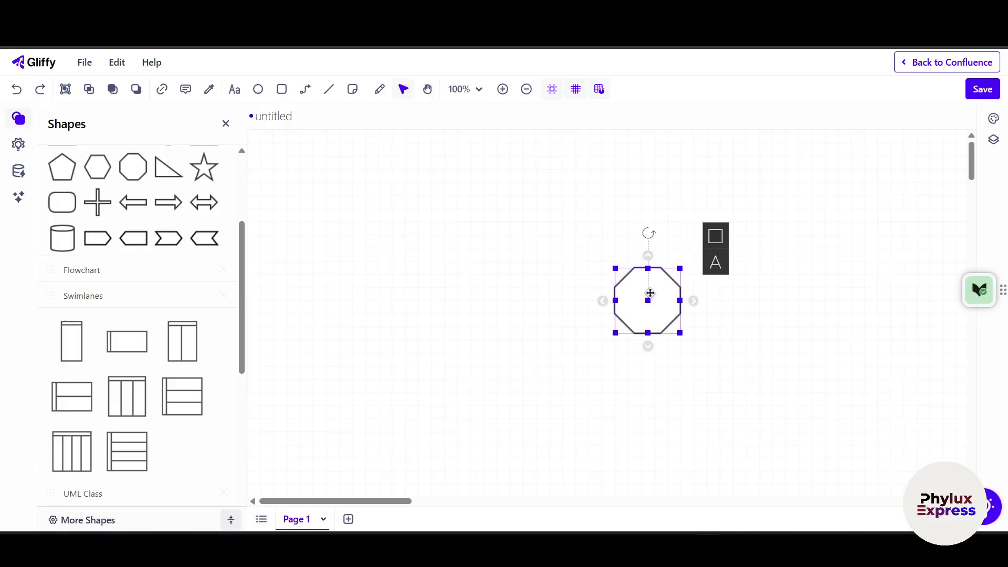
Step: Change the octagon's outline color to dark red in its shape properties
{"action": "left_click", "coordinate": [725, 269]}
{"action": "left_click", "coordinate": [722, 243]}
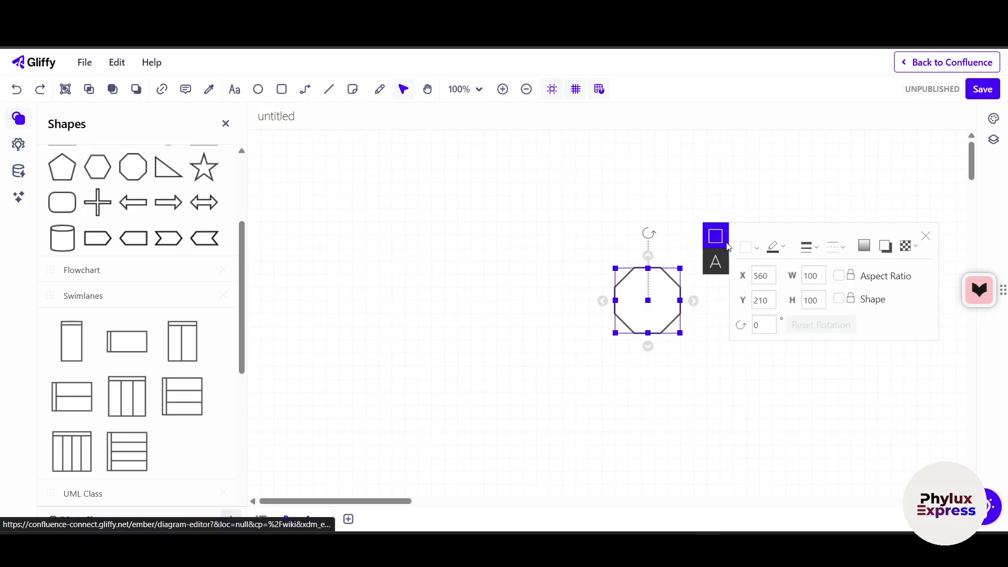
{"action": "left_click", "coordinate": [779, 249]}
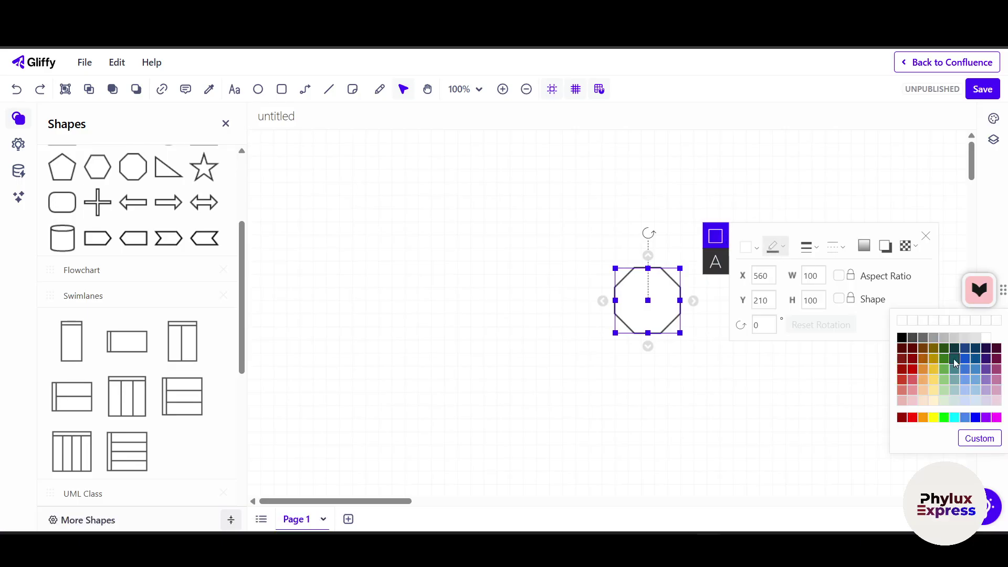
{"action": "left_click", "coordinate": [912, 369]}
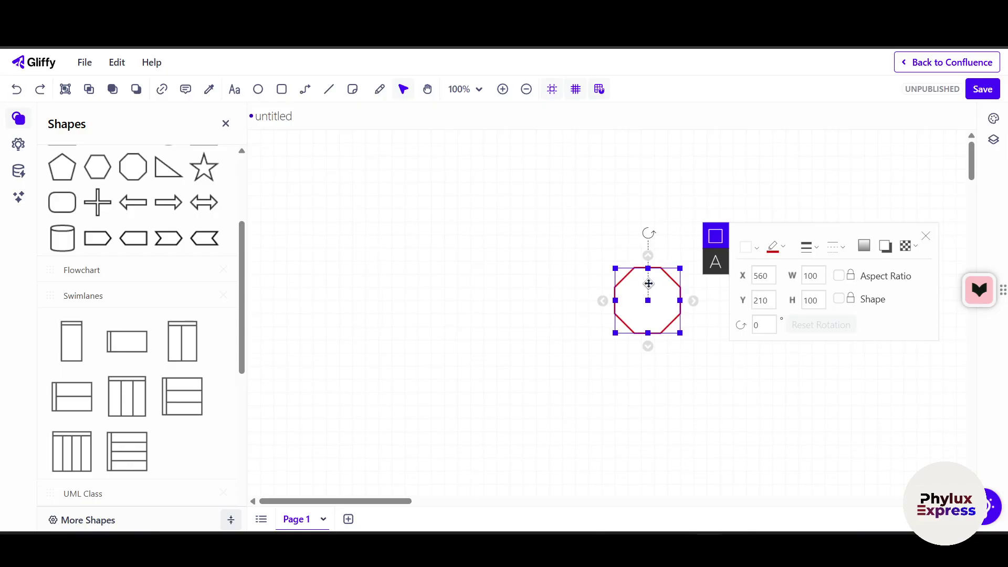
Step: Move the octagon up and to the left on the canvas and reselect it with a selection box
{"action": "left_click", "coordinate": [862, 254]}
{"action": "left_click_drag", "start_coordinate": [675, 330], "coordinate": [558, 271]}
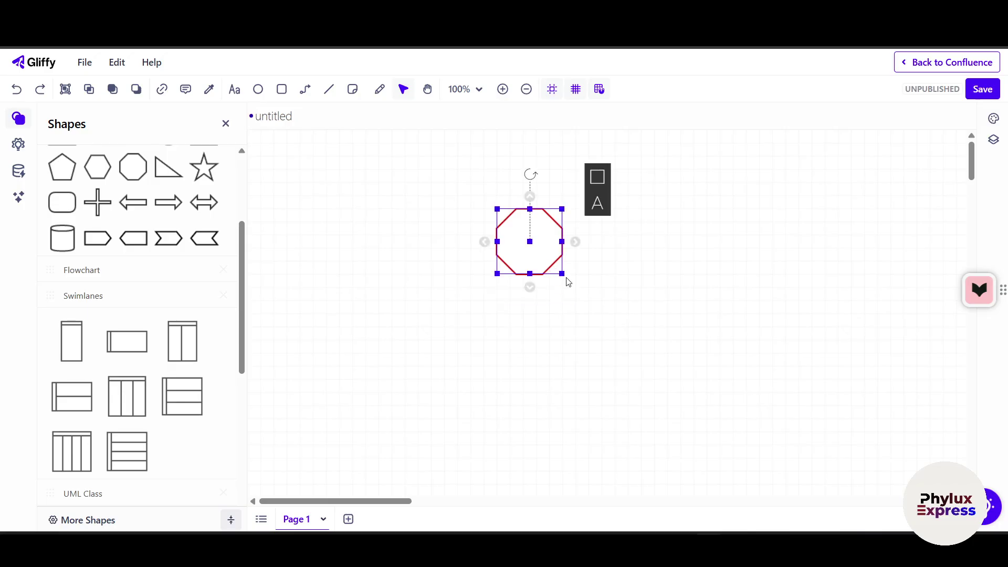
{"action": "left_click", "coordinate": [566, 281]}
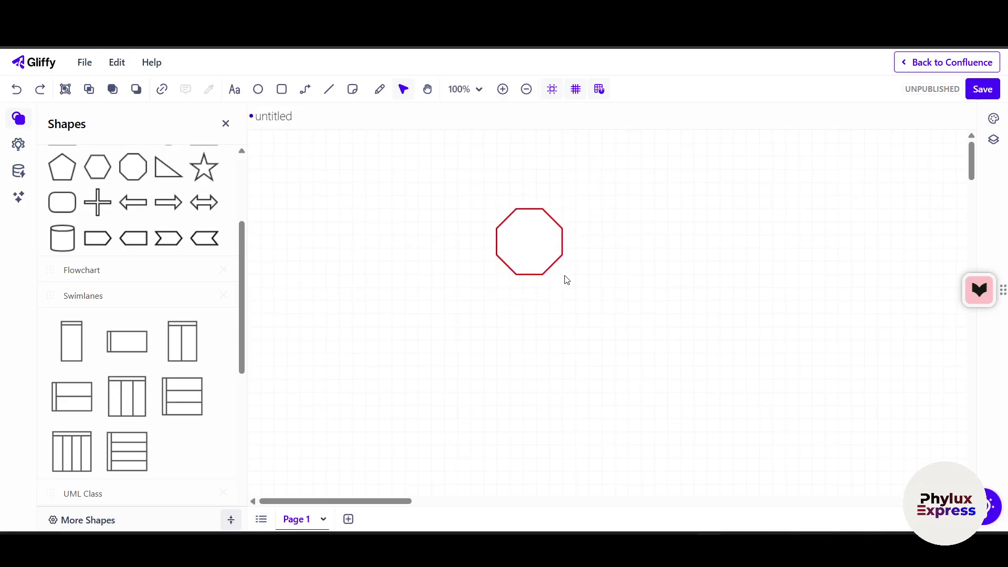
{"action": "left_click_drag", "start_coordinate": [642, 217], "coordinate": [395, 312]}
{"action": "left_click_drag", "start_coordinate": [428, 177], "coordinate": [676, 294]}
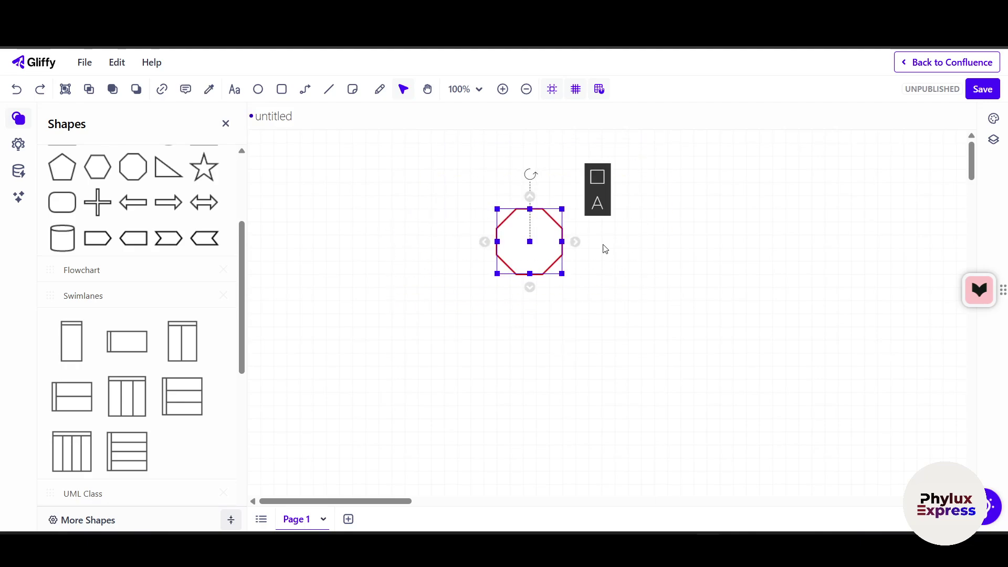
Step: Delete the red-outlined octagon from the canvas
{"action": "right_click", "coordinate": [507, 258]}
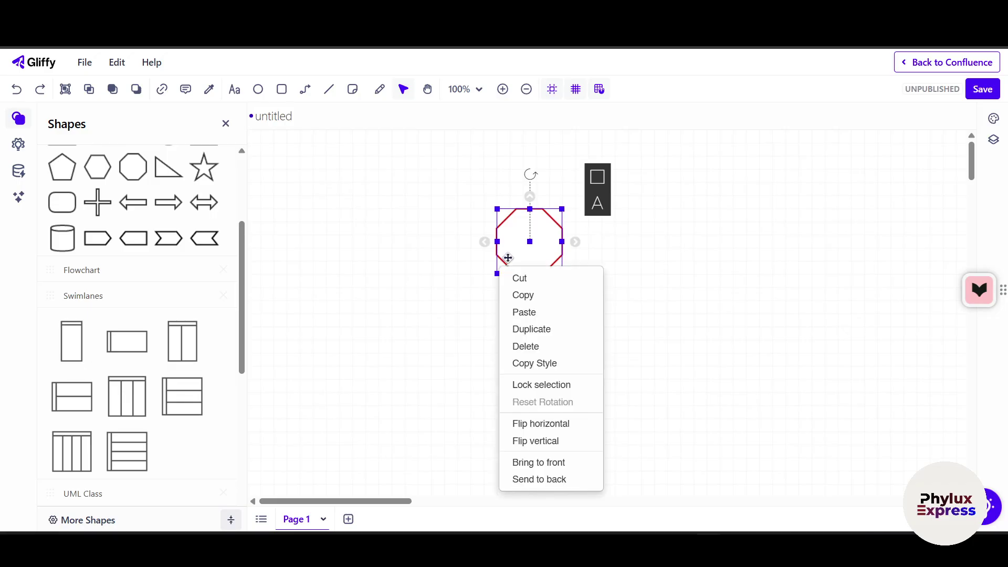
{"action": "left_click", "coordinate": [531, 346]}
Step: Place a rectangle from the basic shapes near the middle of the canvas and label it "This first shape"
{"action": "scroll", "coordinate": [180, 250], "scroll_direction": "up", "scroll_amount": 3}
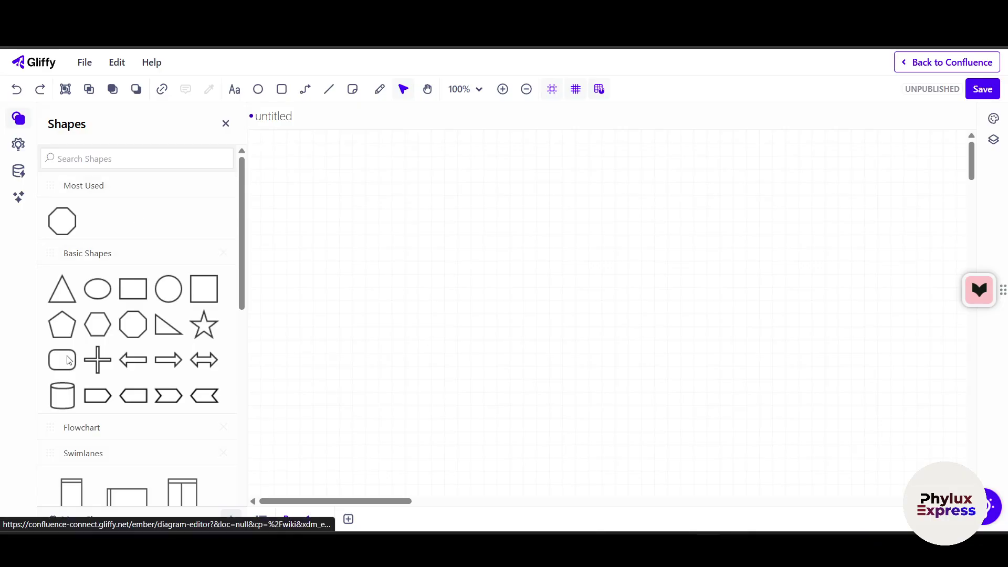
{"action": "left_click_drag", "start_coordinate": [134, 289], "coordinate": [578, 234]}
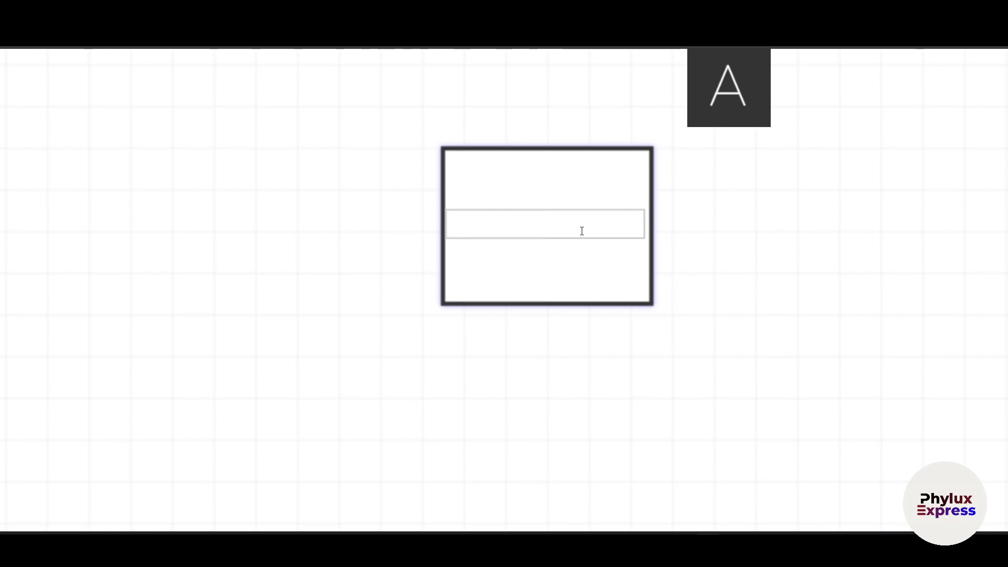
{"action": "type", "text": "what"}
{"action": "key", "text": "BackSpace"}
{"action": "key", "text": "BackSpace"}
{"action": "key", "text": "BackSpace"}
{"action": "key", "text": "BackSpace"}
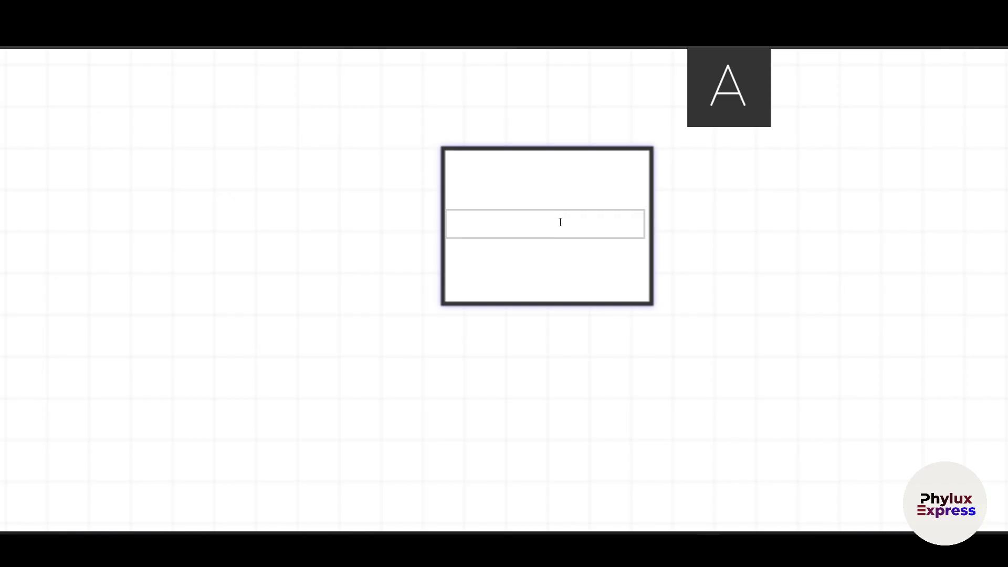
{"action": "type", "text": "This first shape"}
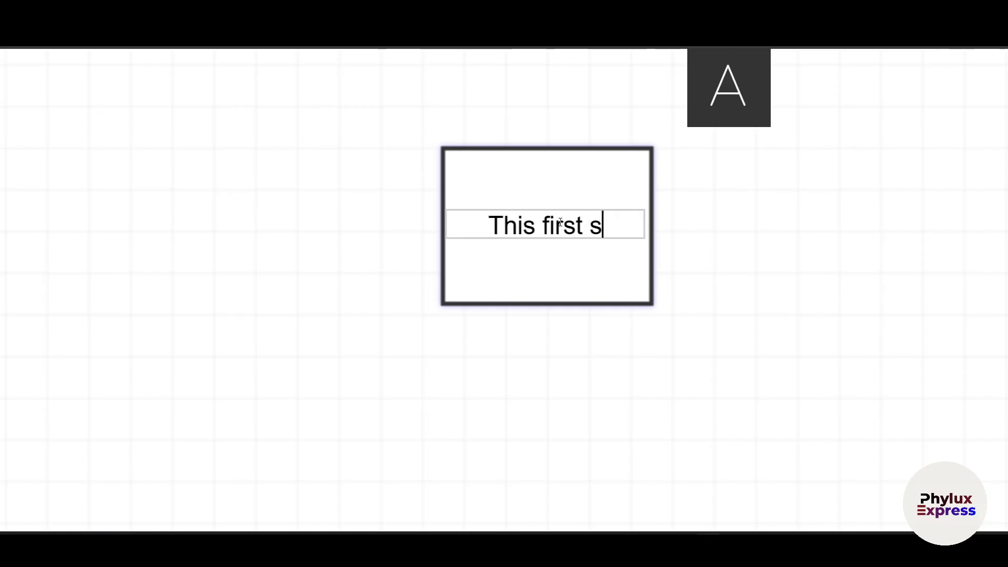
{"action": "key", "text": "BackSpace"}
{"action": "type", "text": "pe"}
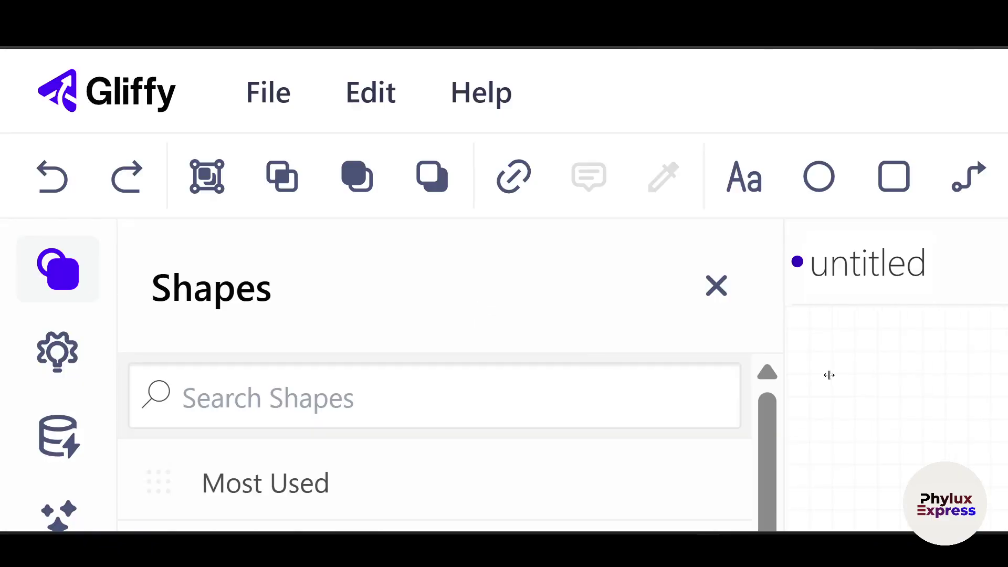
Step: Place two blank squares side by side below the "first" square and shift the left one slightly to the right
{"action": "scroll", "coordinate": [868, 389], "scroll_direction": "down", "scroll_amount": 5}
{"action": "scroll", "coordinate": [940, 422], "scroll_direction": "down", "scroll_amount": 5}
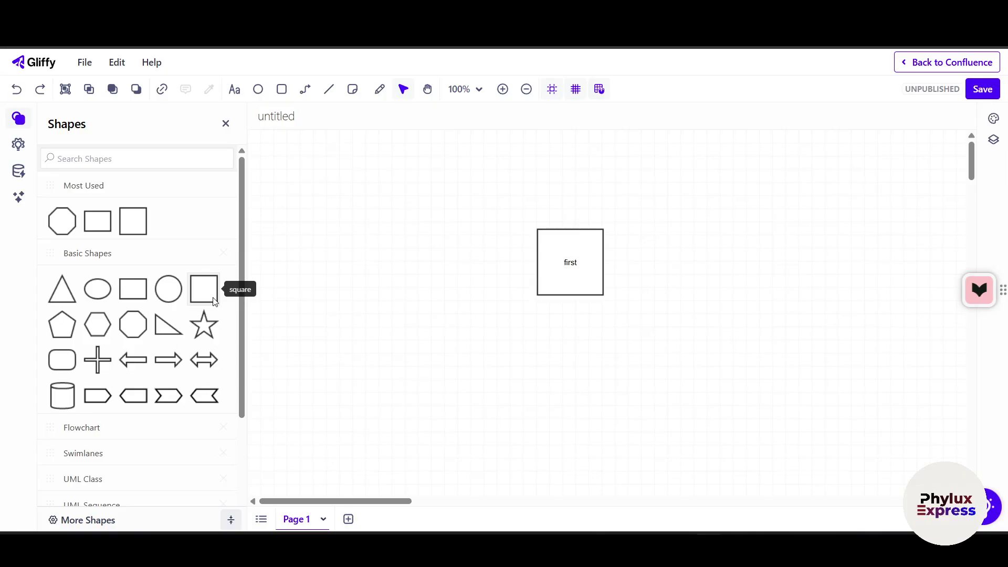
{"action": "left_click_drag", "start_coordinate": [213, 300], "coordinate": [446, 341]}
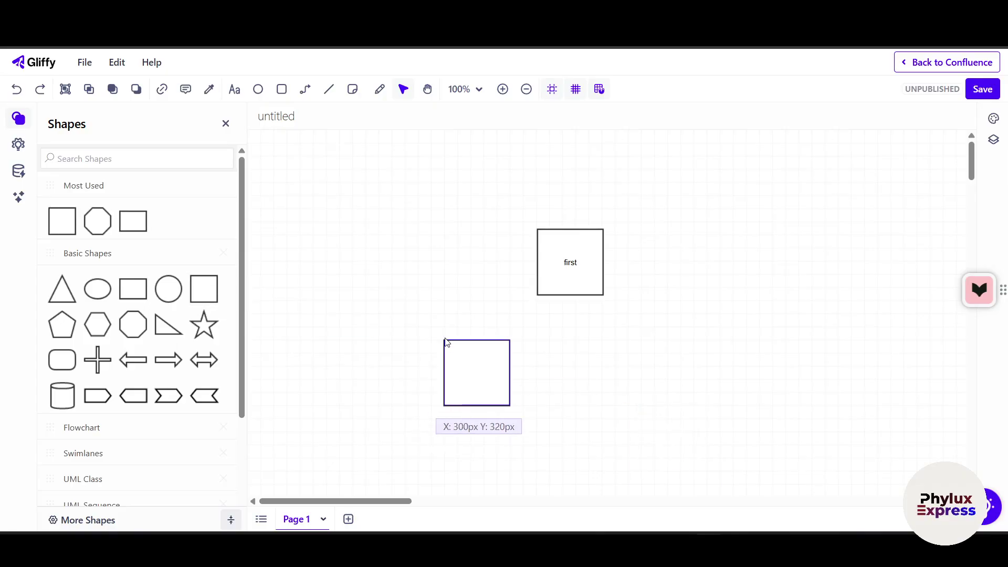
{"action": "left_click_drag", "start_coordinate": [204, 289], "coordinate": [604, 340]}
{"action": "double_click", "coordinate": [603, 341]}
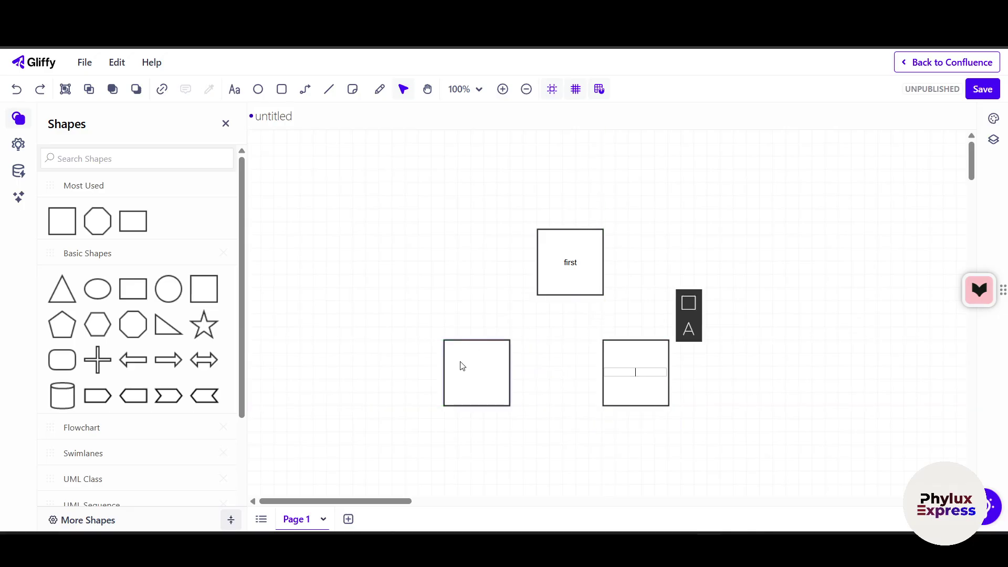
{"action": "left_click_drag", "start_coordinate": [462, 366], "coordinate": [486, 364]}
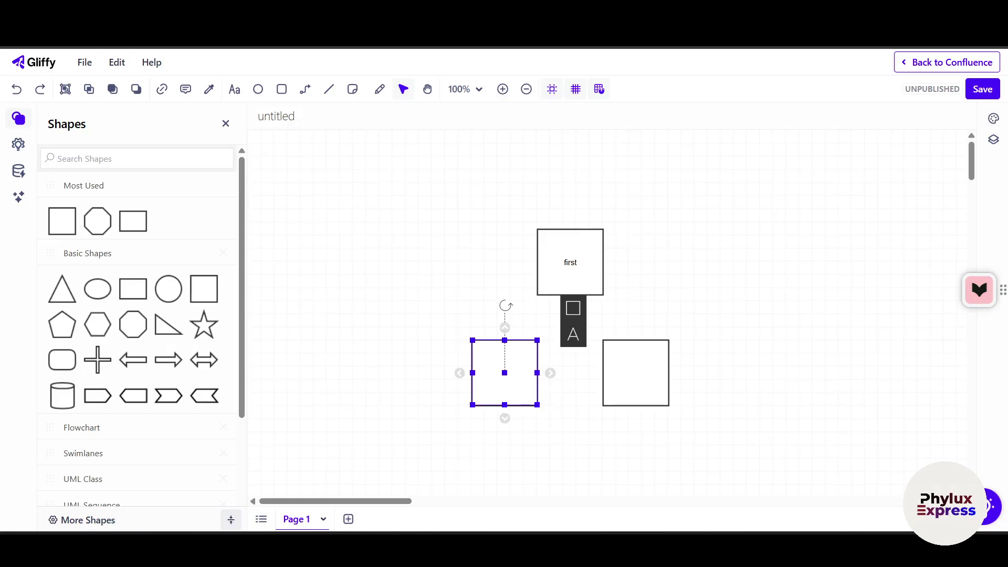
Step: Expand the Flowchart group, place a process shape to the right of the "first" square and label it "process"
{"action": "left_click", "coordinate": [146, 425]}
{"action": "scroll", "coordinate": [147, 428], "scroll_direction": "down", "scroll_amount": 3}
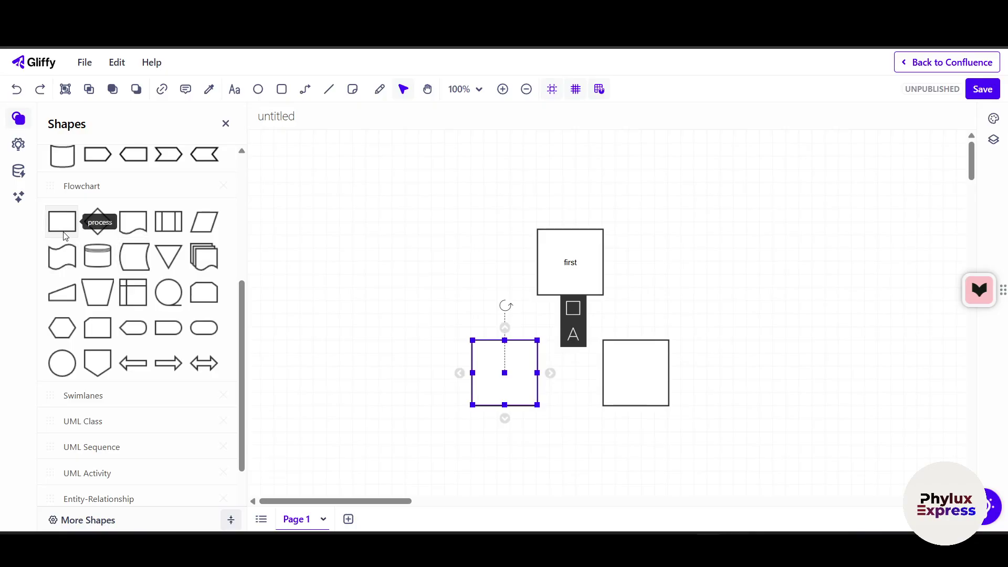
{"action": "left_click_drag", "start_coordinate": [63, 235], "coordinate": [692, 261]}
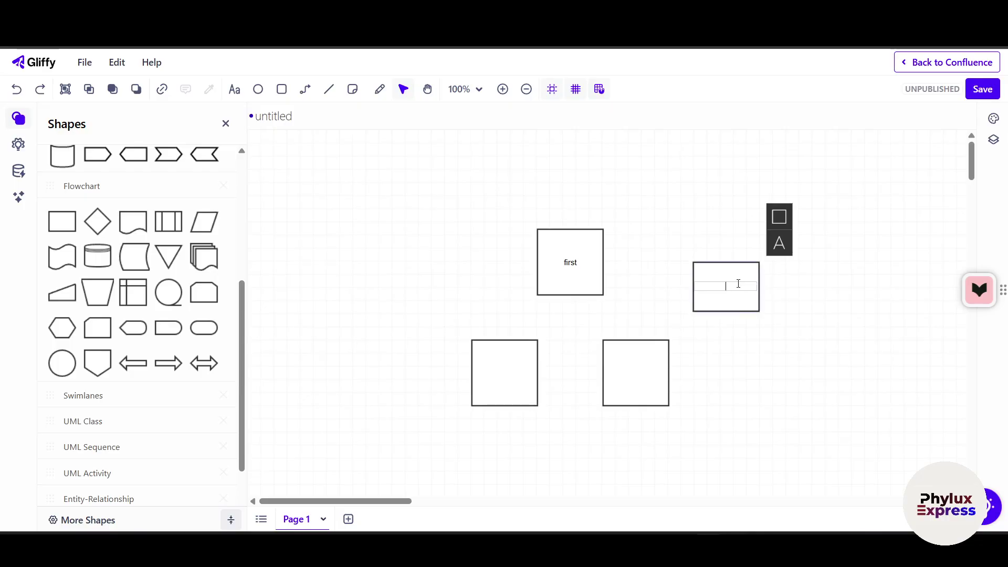
{"action": "type", "text": "process"}
{"action": "left_click", "coordinate": [682, 282]}
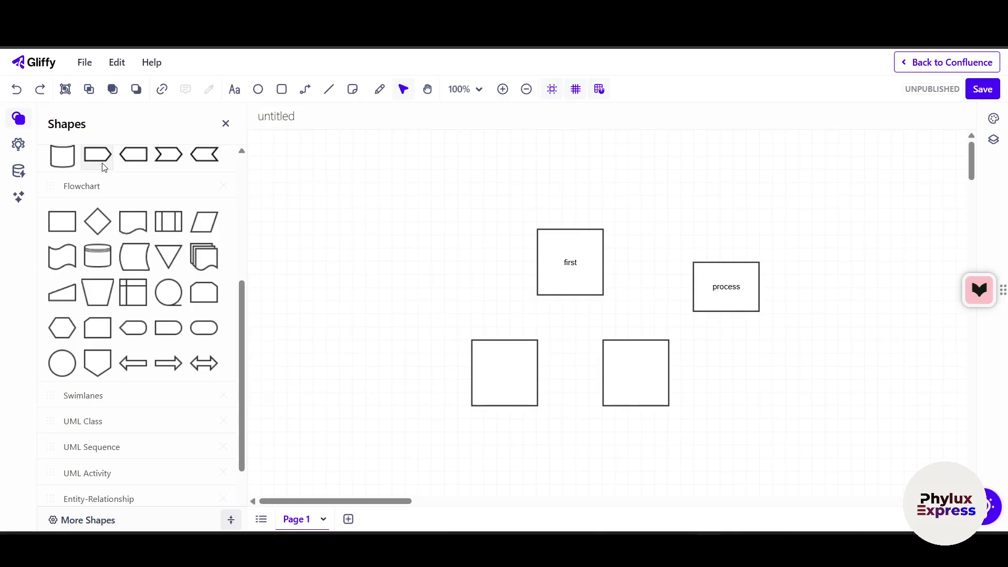
Step: Try to place a left arrow from the basic shapes between the "first" square and the lower-left square
{"action": "scroll", "coordinate": [104, 165], "scroll_direction": "up", "scroll_amount": 5}
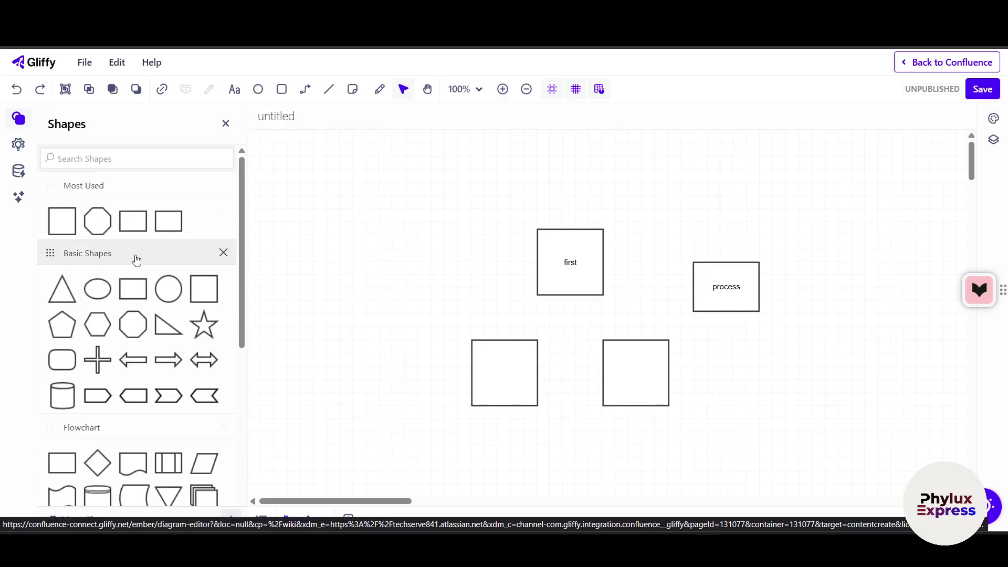
{"action": "scroll", "coordinate": [134, 349], "scroll_direction": "down", "scroll_amount": 6}
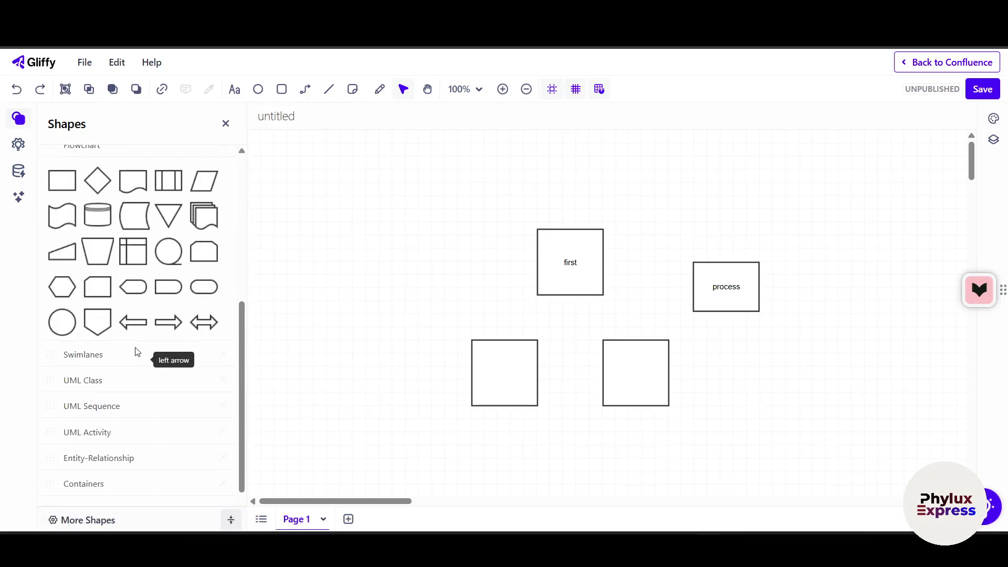
{"action": "scroll", "coordinate": [135, 352], "scroll_direction": "up", "scroll_amount": 6}
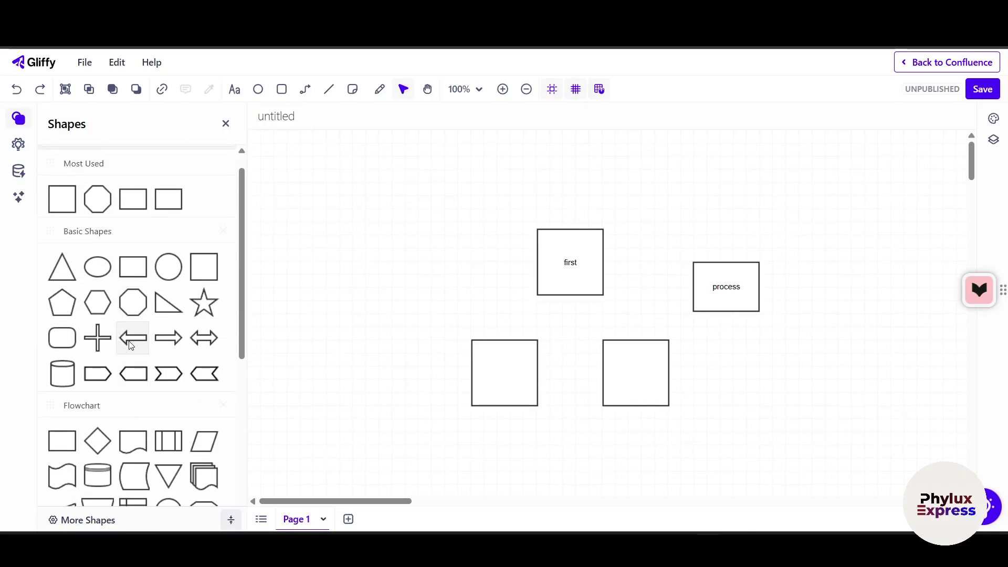
{"action": "scroll", "coordinate": [131, 344], "scroll_direction": "up", "scroll_amount": 1}
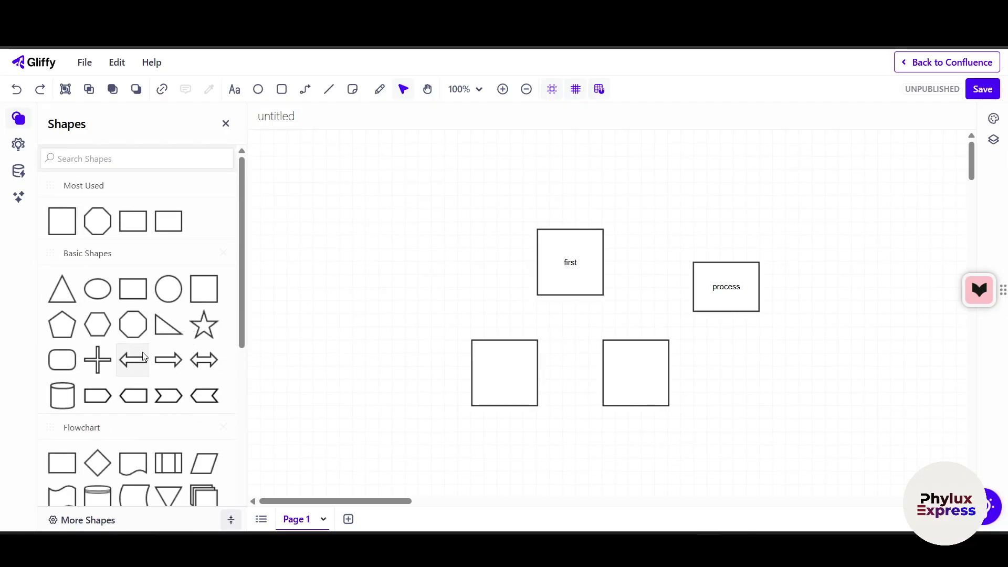
{"action": "left_click_drag", "start_coordinate": [132, 360], "coordinate": [511, 306]}
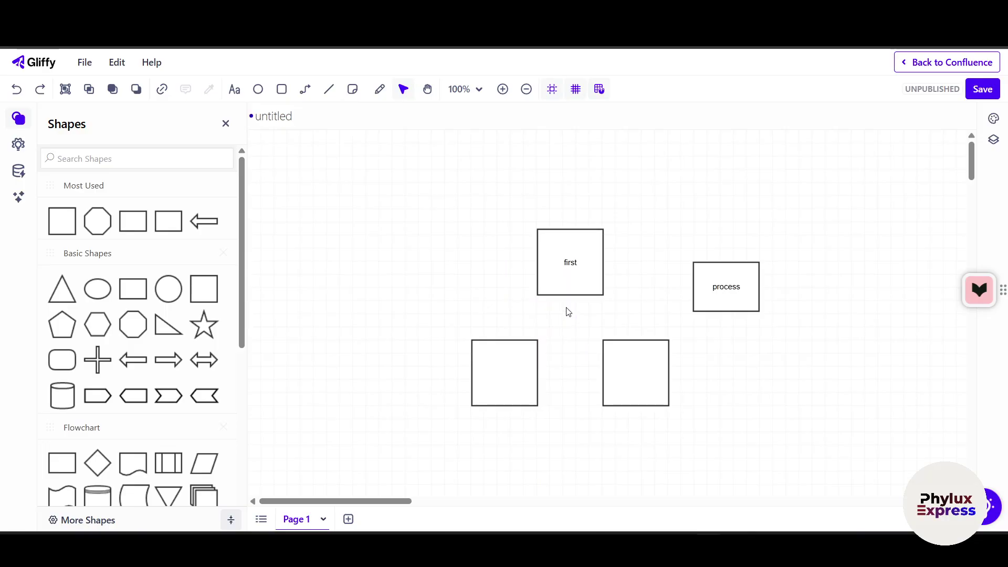
Step: Collapse the Flowchart group and place a left arrow from the basic shapes between the two lower squares
{"action": "left_click", "coordinate": [104, 430]}
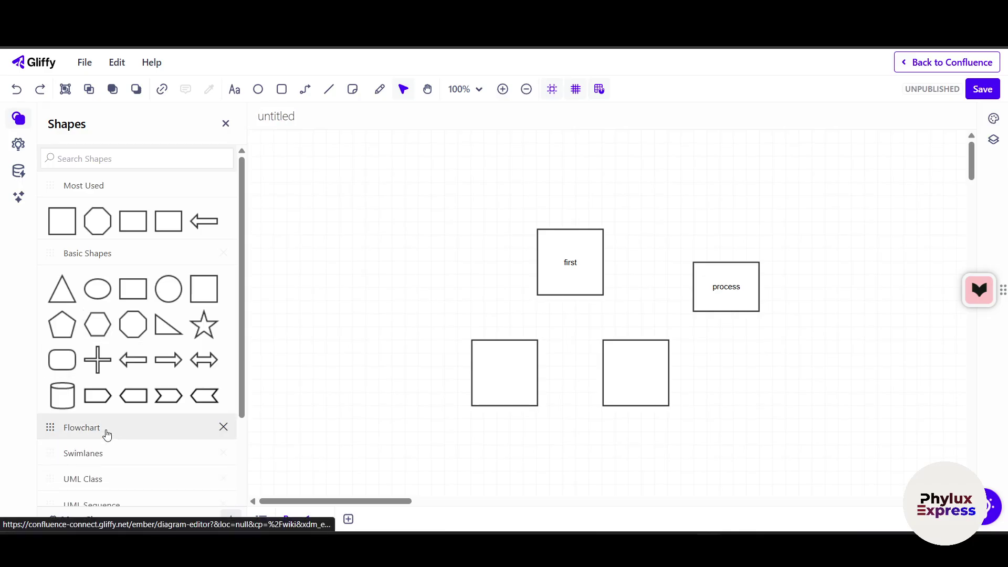
{"action": "scroll", "coordinate": [108, 428], "scroll_direction": "down", "scroll_amount": 3}
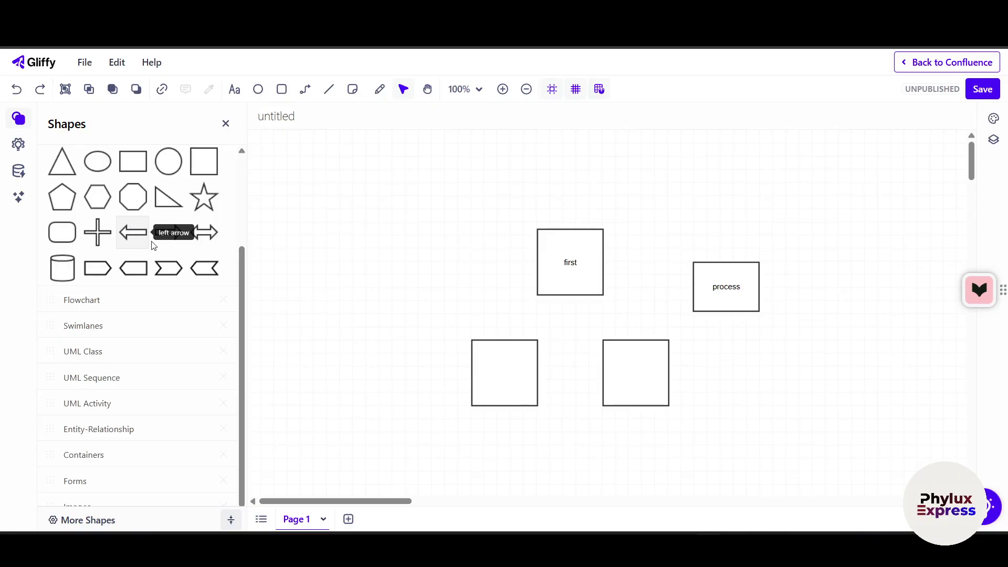
{"action": "left_click_drag", "start_coordinate": [130, 230], "coordinate": [544, 359]}
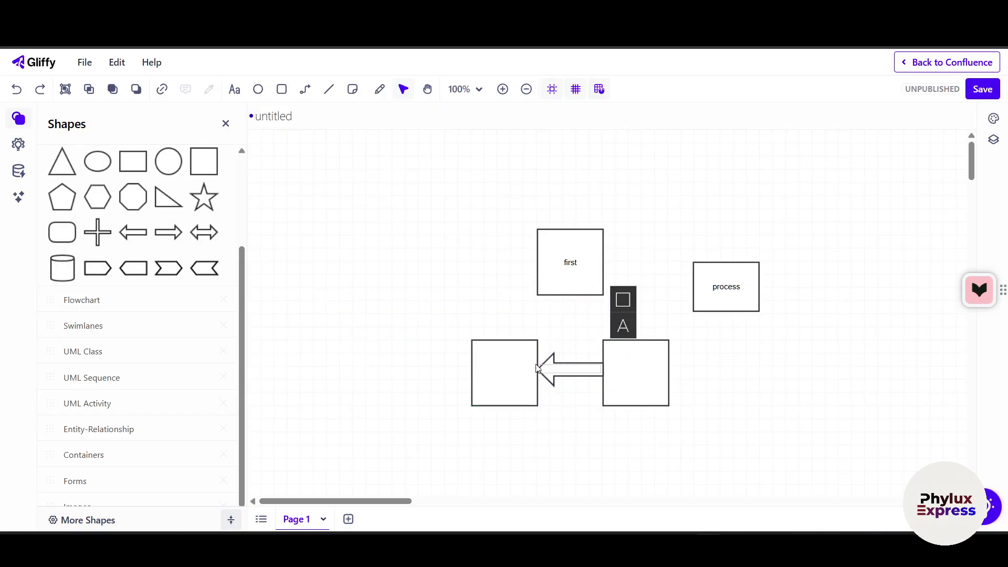
Step: Add a connected rectangle below the lower-left square, and reroute its connector from that square's top edge to the "first" square
{"action": "left_click", "coordinate": [521, 360]}
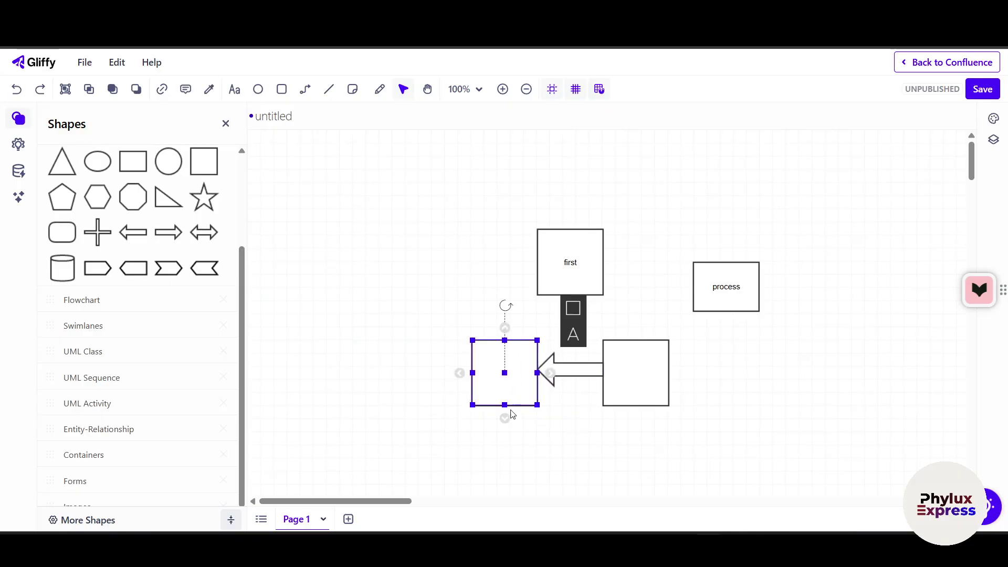
{"action": "mouse_move", "coordinate": [507, 420]}
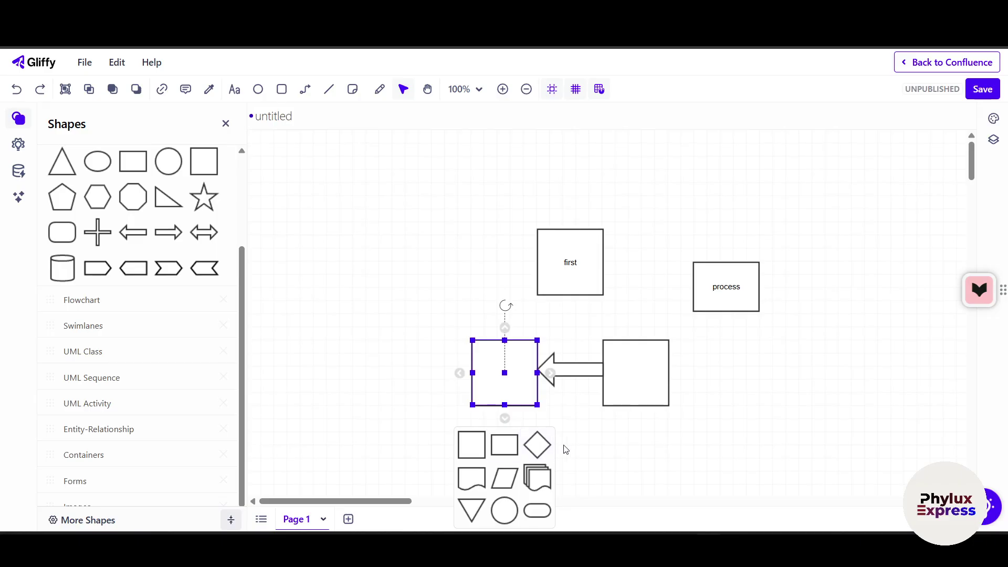
{"action": "scroll", "coordinate": [557, 466], "scroll_direction": "down", "scroll_amount": 3}
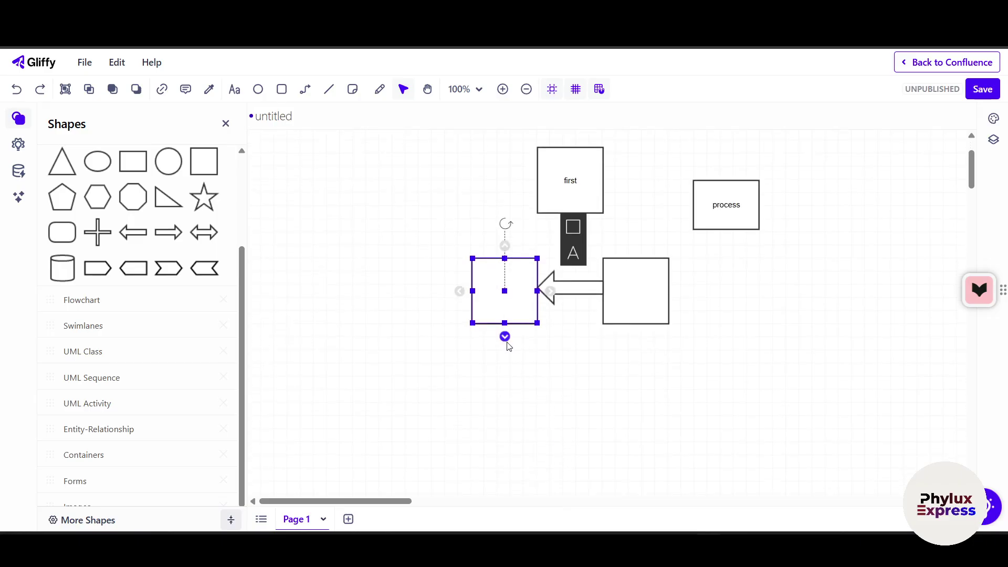
{"action": "left_click", "coordinate": [501, 381]}
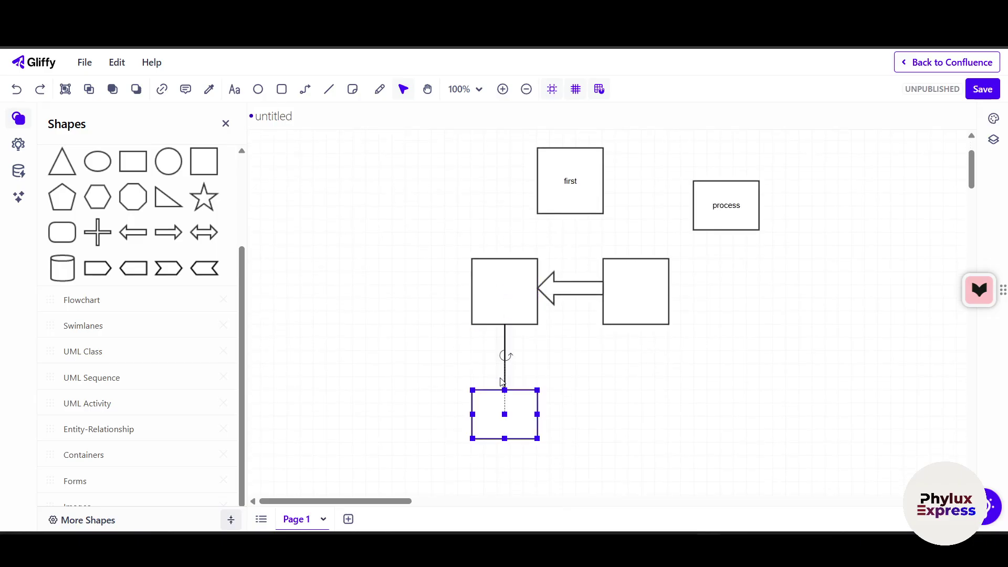
{"action": "left_click", "coordinate": [558, 347]}
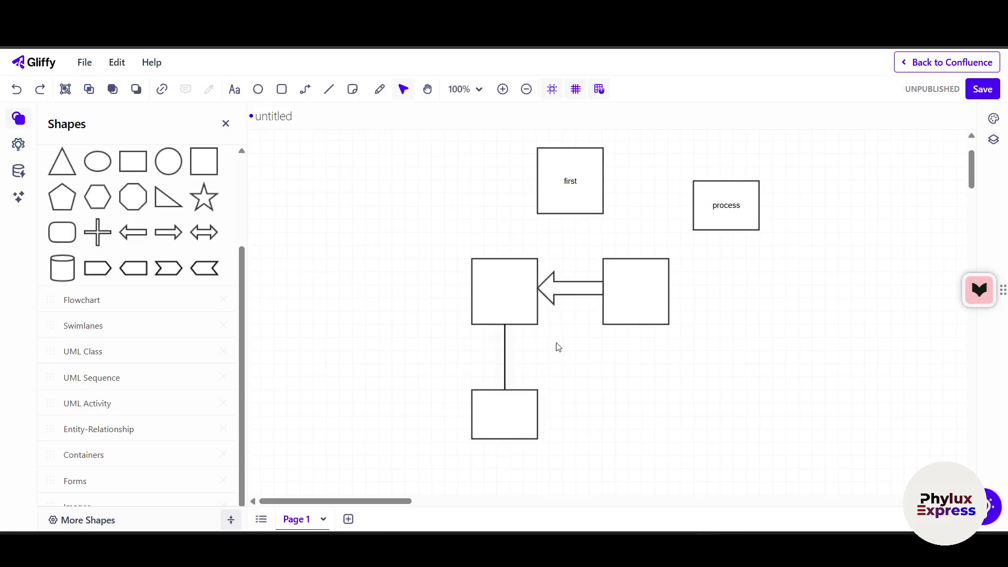
{"action": "left_click", "coordinate": [504, 368]}
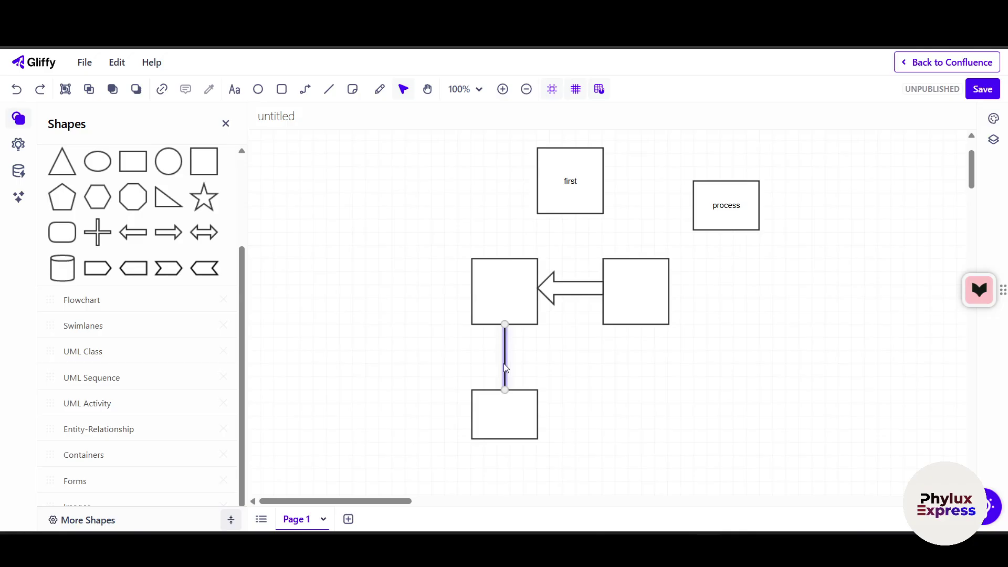
{"action": "left_click_drag", "start_coordinate": [505, 368], "coordinate": [506, 259]}
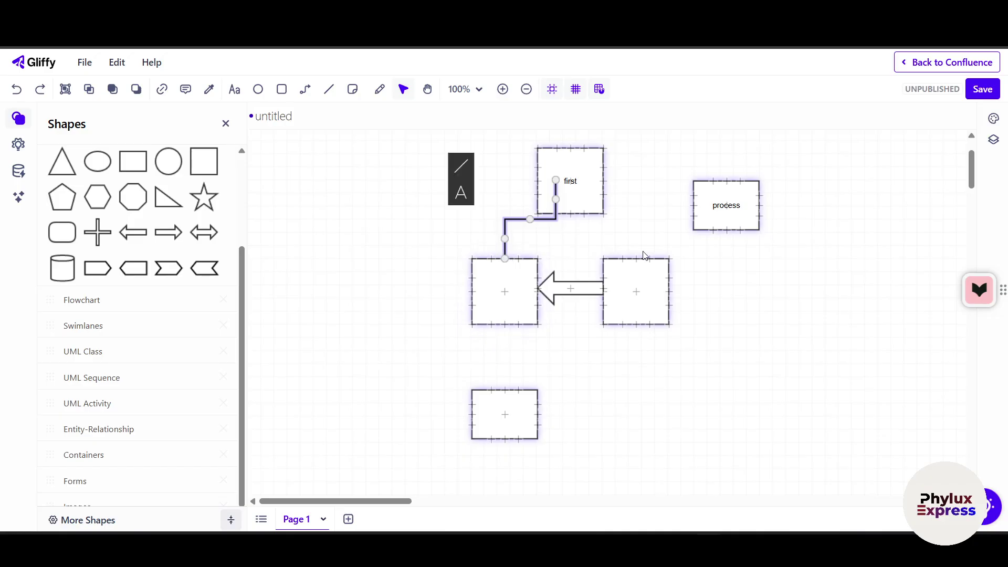
Step: Undo the connector changes, the rectangle added below and the arrow between the two lower squares
{"action": "key", "text": "ctrl+z"}
{"action": "key", "text": "ctrl+z"}
{"action": "key", "text": "ctrl+z"}
{"action": "key", "text": "ctrl+z"}
{"action": "key", "text": "ctrl+z"}
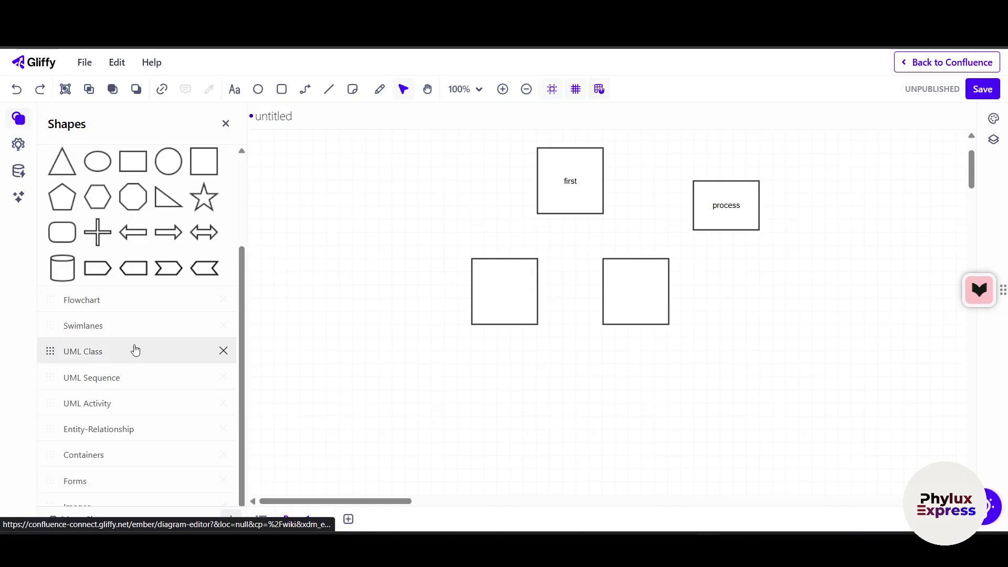
Step: Collapse the Most Used and Basic Shapes groups in the shape library
{"action": "scroll", "coordinate": [135, 349], "scroll_direction": "up", "scroll_amount": 3}
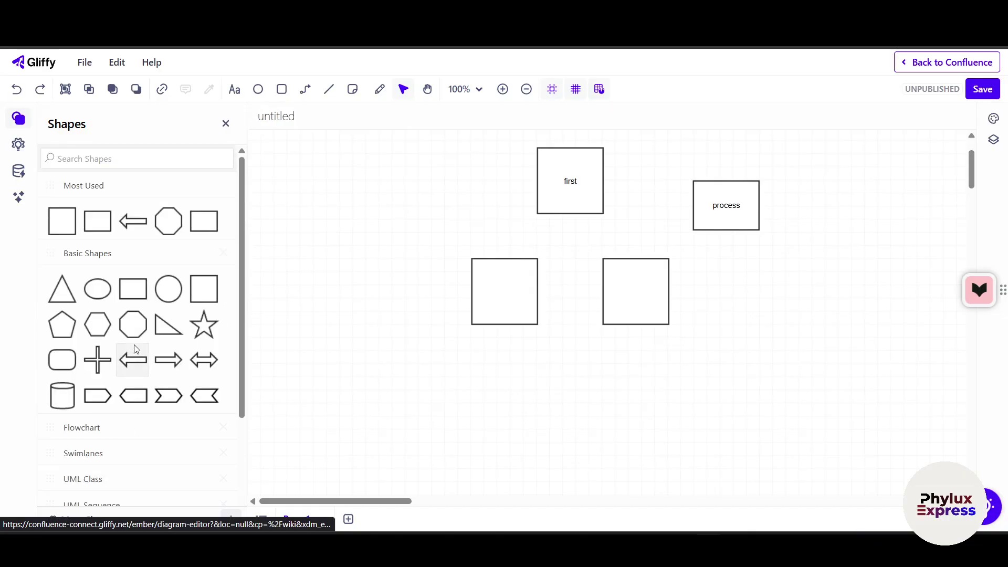
{"action": "left_click", "coordinate": [66, 197]}
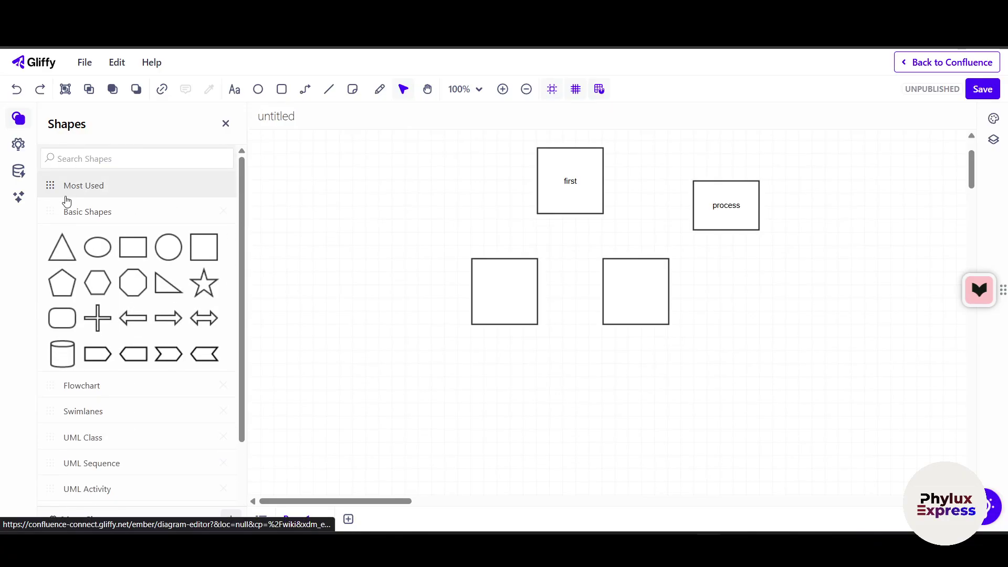
{"action": "left_click", "coordinate": [102, 219]}
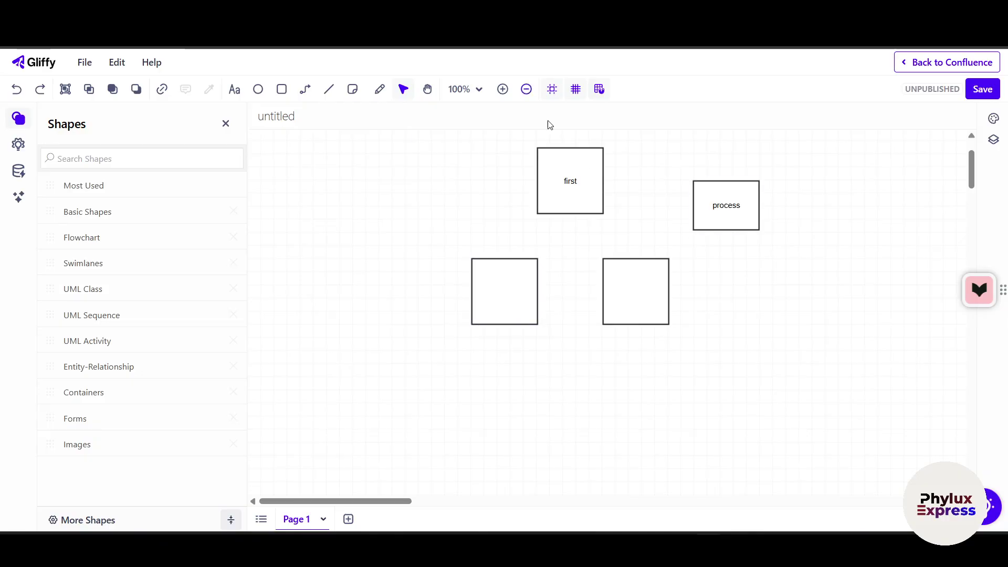
Step: Draw a connector between the top edge of the lower-left square and the bottom edge of the "first" square
{"action": "left_click", "coordinate": [307, 91]}
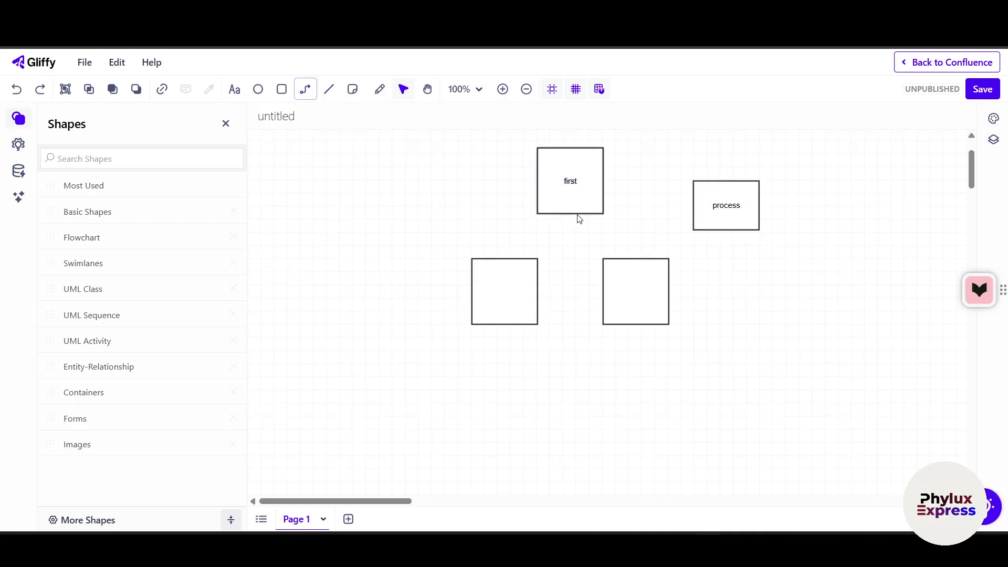
{"action": "left_click", "coordinate": [303, 93]}
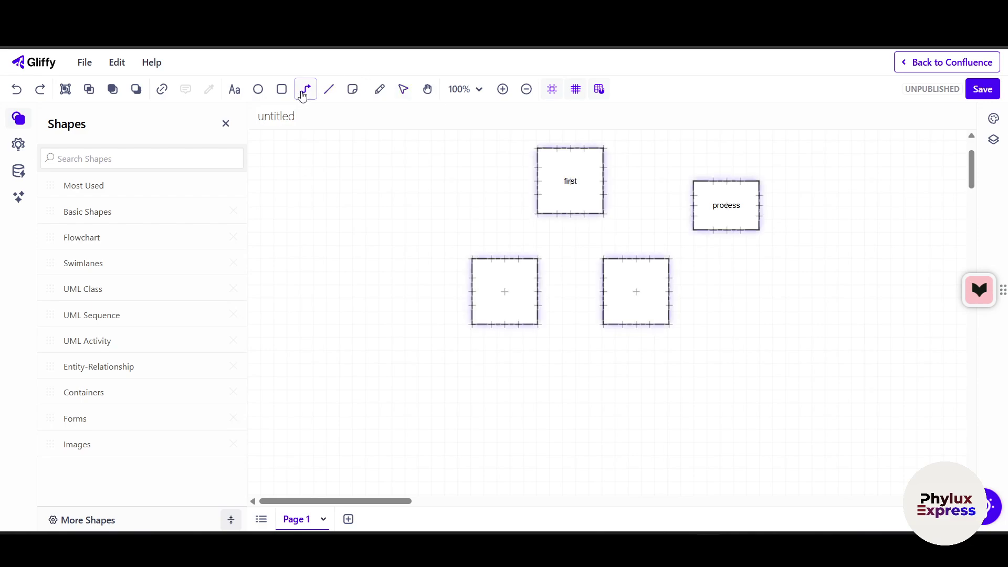
{"action": "left_click", "coordinate": [571, 212]}
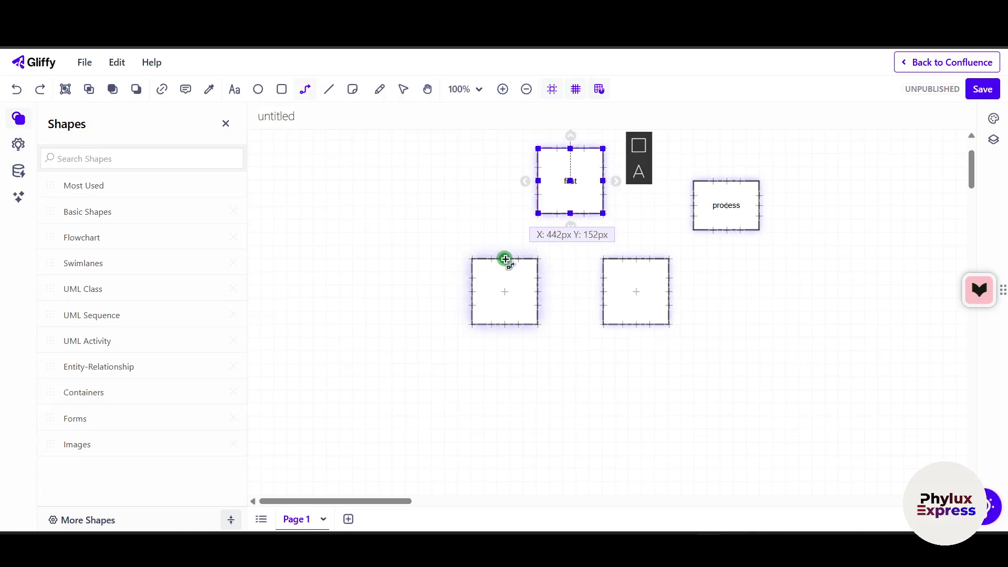
{"action": "left_click", "coordinate": [505, 259]}
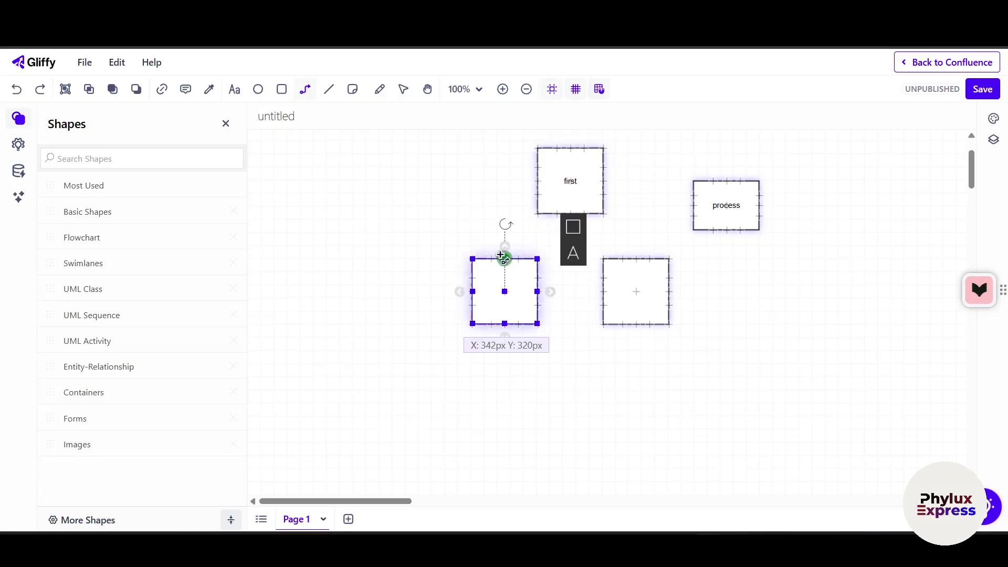
{"action": "mouse_move", "coordinate": [502, 257]}
{"action": "left_mouse_down"}
{"action": "mouse_move", "coordinate": [562, 209]}
{"action": "mouse_move", "coordinate": [576, 215]}
{"action": "mouse_move", "coordinate": [574, 228]}
{"action": "mouse_move", "coordinate": [570, 211]}
{"action": "left_mouse_up"}
{"action": "left_click", "coordinate": [574, 272]}
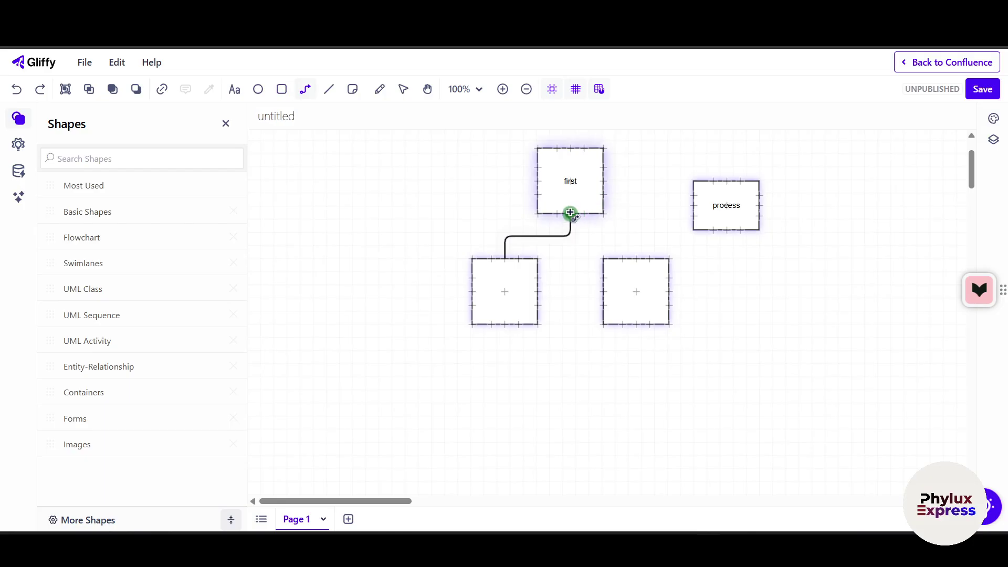
Step: Draw a second connector from the bottom edge of the "first" square to the top edge of the lower-right square
{"action": "left_click", "coordinate": [570, 214]}
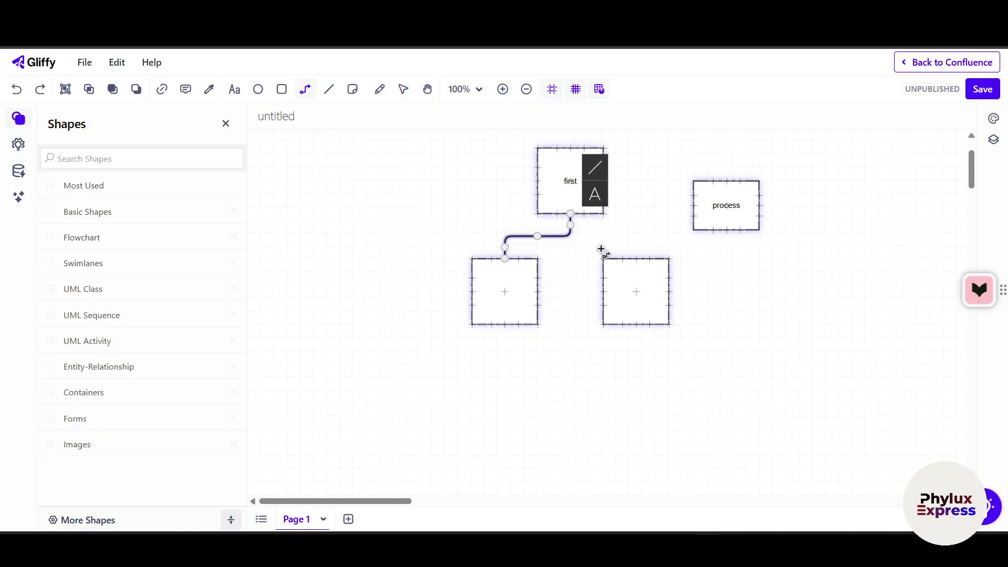
{"action": "left_click_drag", "start_coordinate": [587, 214], "coordinate": [641, 258]}
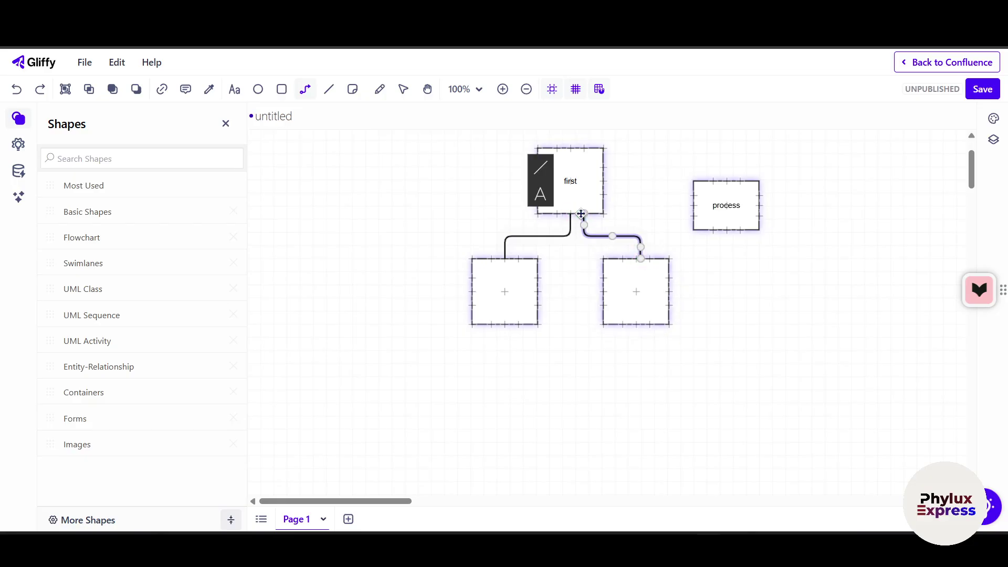
{"action": "left_click", "coordinate": [362, 189]}
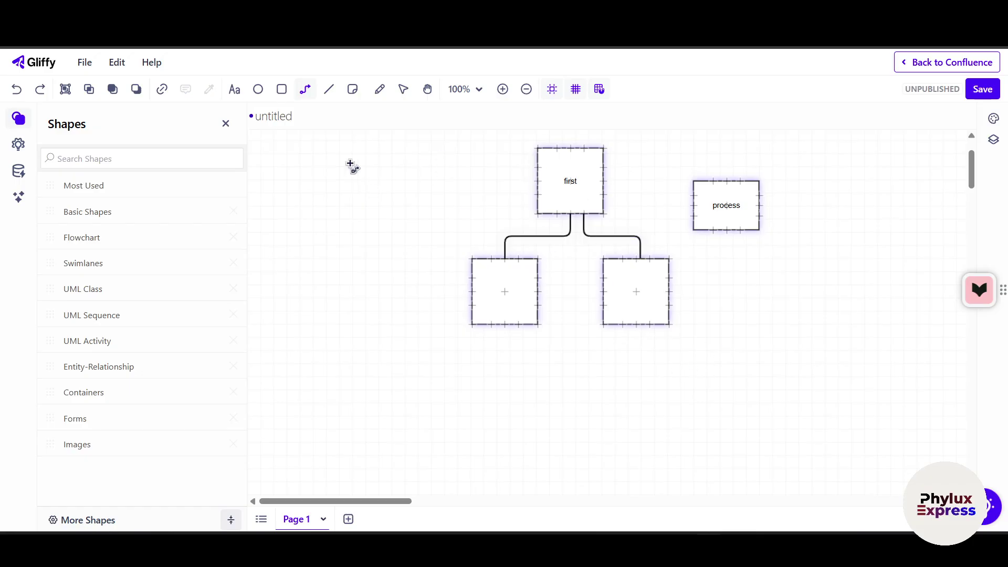
Step: Link the two lower squares with a straight line between their facing sides
{"action": "left_click", "coordinate": [331, 92]}
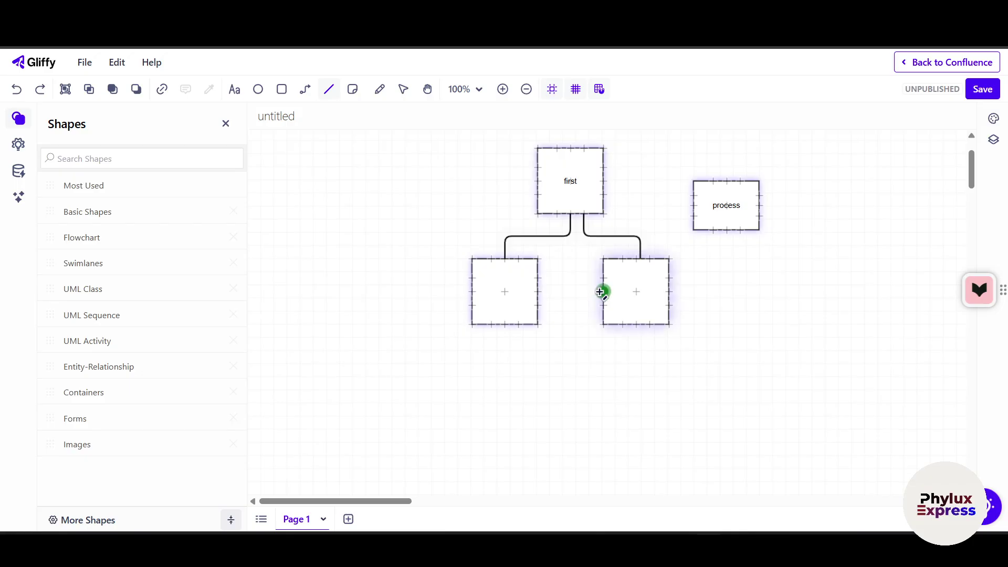
{"action": "left_click", "coordinate": [602, 291]}
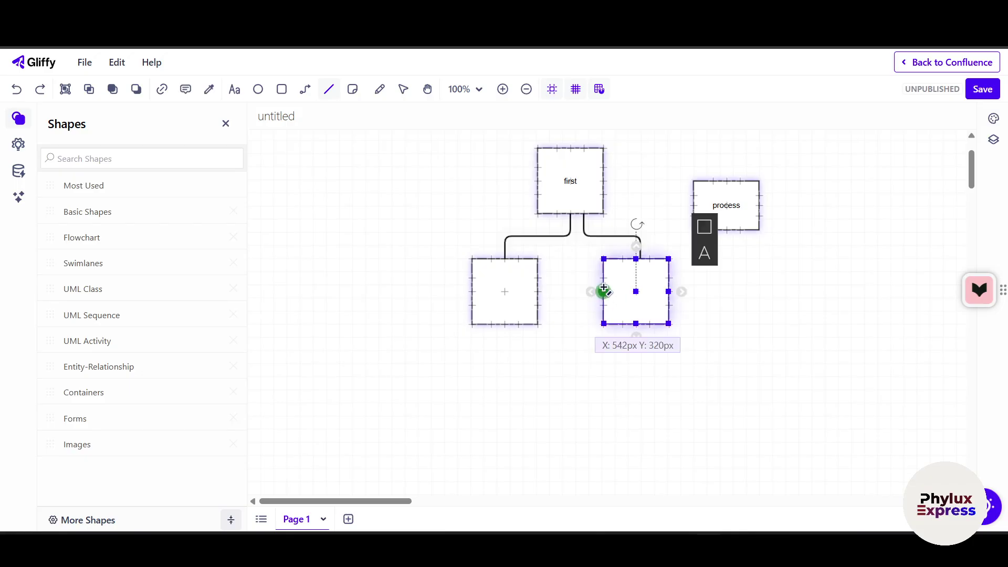
{"action": "left_click", "coordinate": [531, 286]}
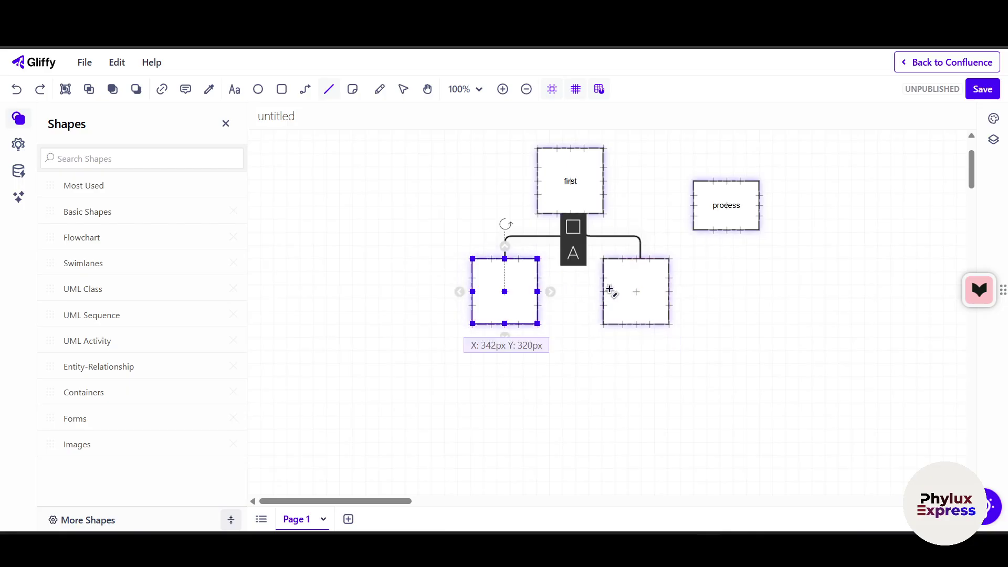
{"action": "left_click_drag", "start_coordinate": [602, 293], "coordinate": [536, 302]}
{"action": "left_click", "coordinate": [596, 337]}
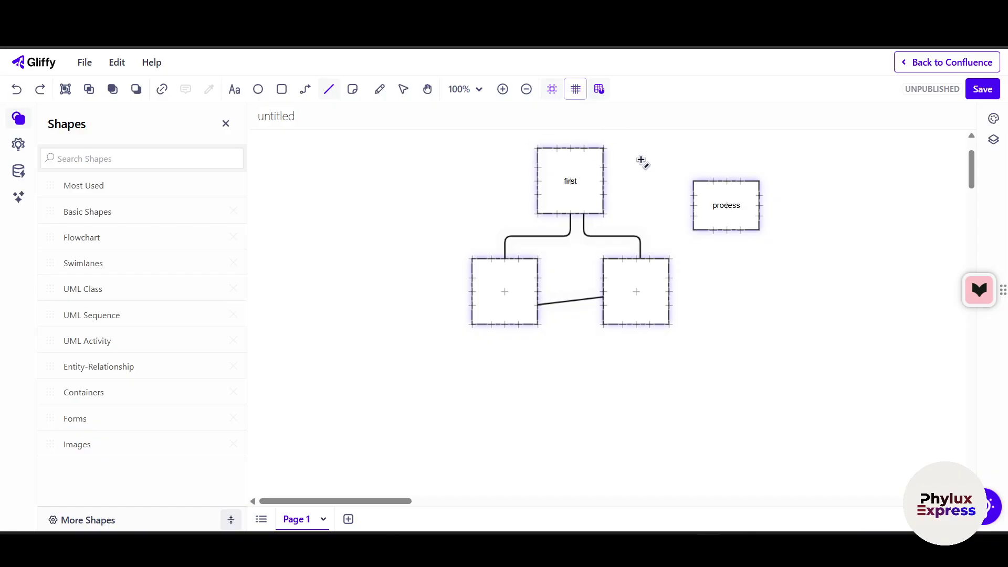
Step: Draw straight test lines on the empty canvas on either side of the "first" square and delete them
{"action": "left_click_drag", "start_coordinate": [643, 162], "coordinate": [726, 271]}
{"action": "mouse_move", "coordinate": [746, 308]}
{"action": "left_mouse_down"}
{"action": "mouse_move", "coordinate": [675, 293]}
{"action": "mouse_move", "coordinate": [661, 243]}
{"action": "left_mouse_up"}
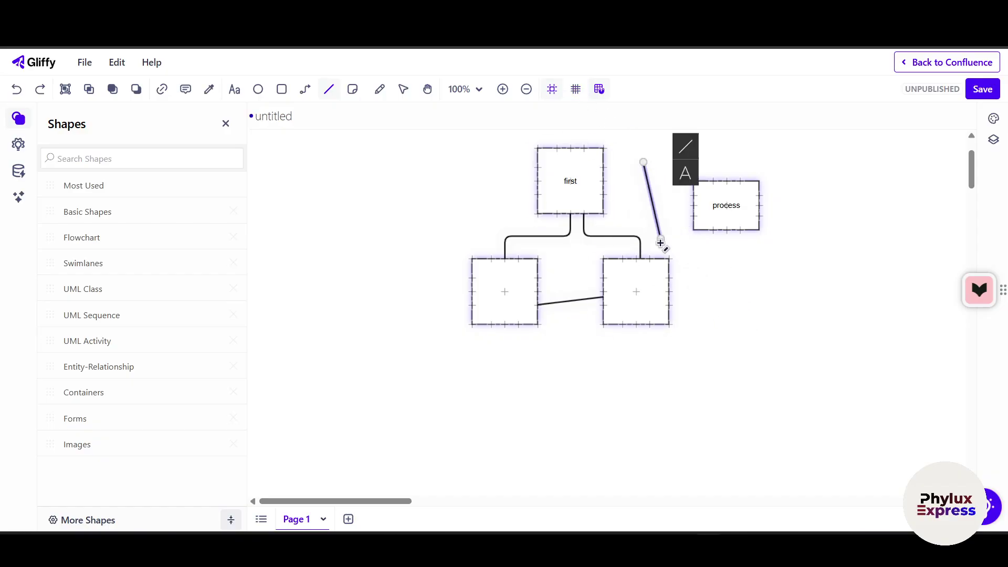
{"action": "key", "text": "Delete"}
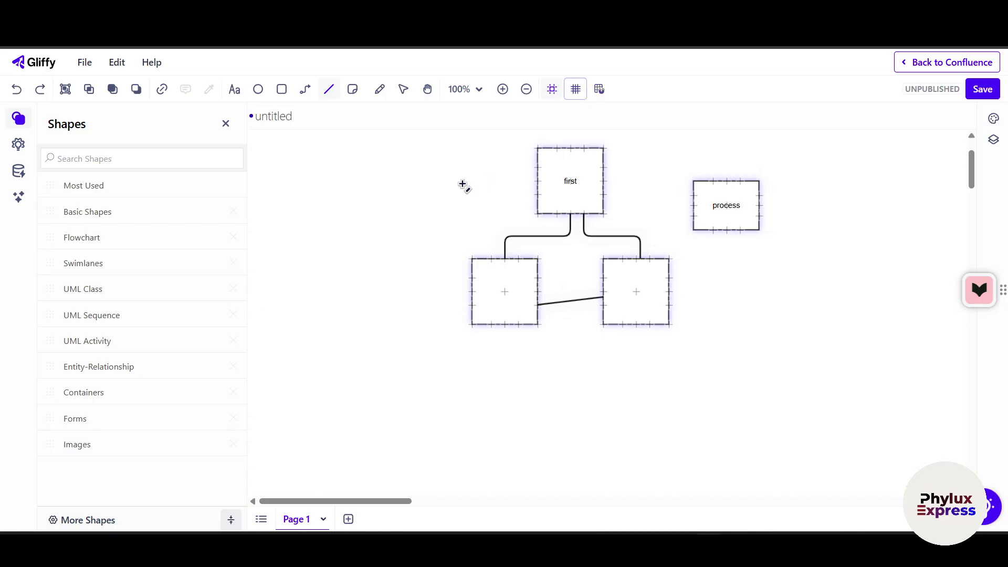
{"action": "left_click_drag", "start_coordinate": [461, 189], "coordinate": [467, 220]}
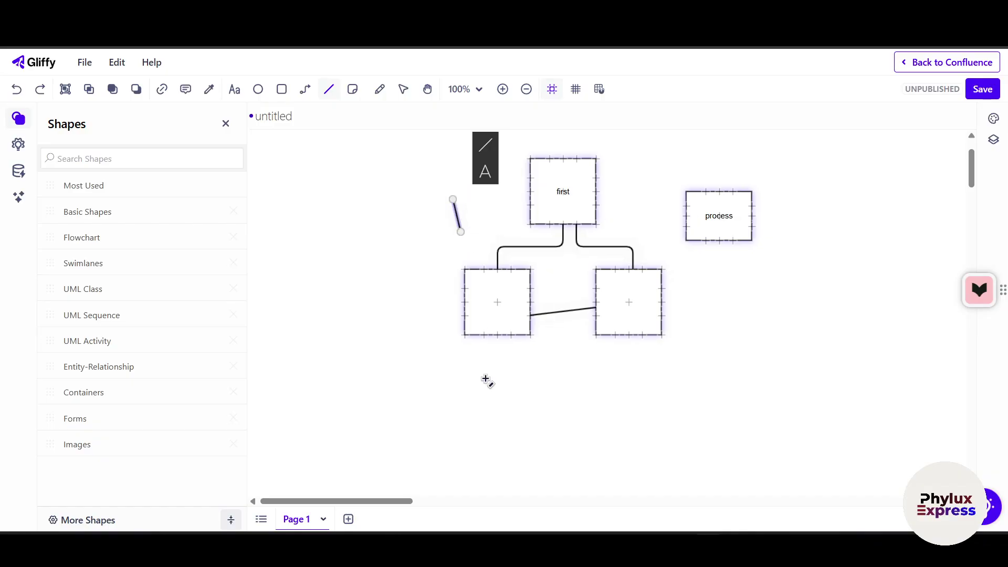
{"action": "key", "text": "Delete"}
{"action": "left_click_drag", "start_coordinate": [586, 309], "coordinate": [591, 309]}
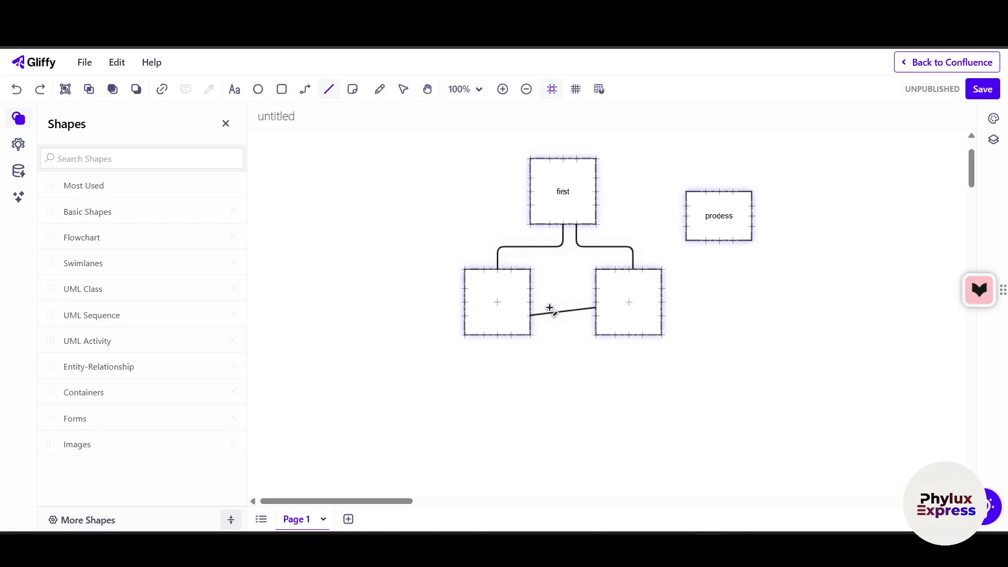
Step: Set the border color of the lower-right square to dark orange
{"action": "left_click", "coordinate": [624, 318]}
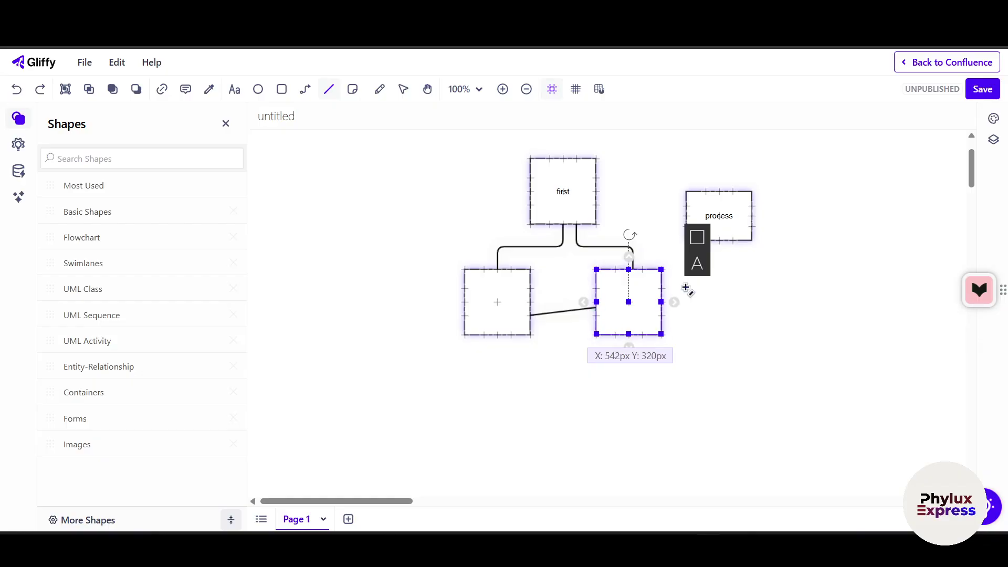
{"action": "left_click", "coordinate": [701, 244]}
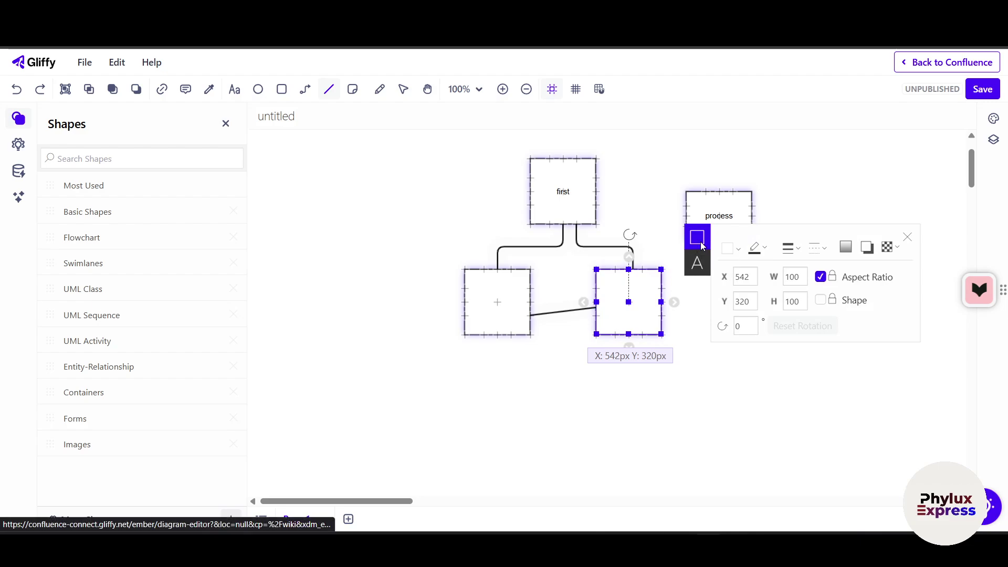
{"action": "left_click", "coordinate": [767, 248]}
{"action": "left_click", "coordinate": [916, 360]}
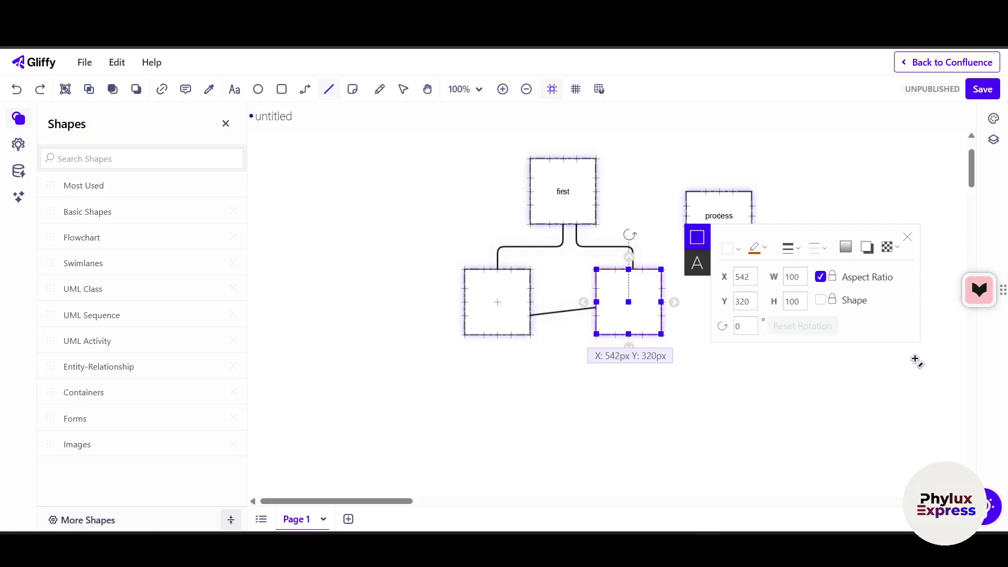
Step: Give the lower-right square's border a 7px line width and a dashed line pattern
{"action": "left_click", "coordinate": [792, 253]}
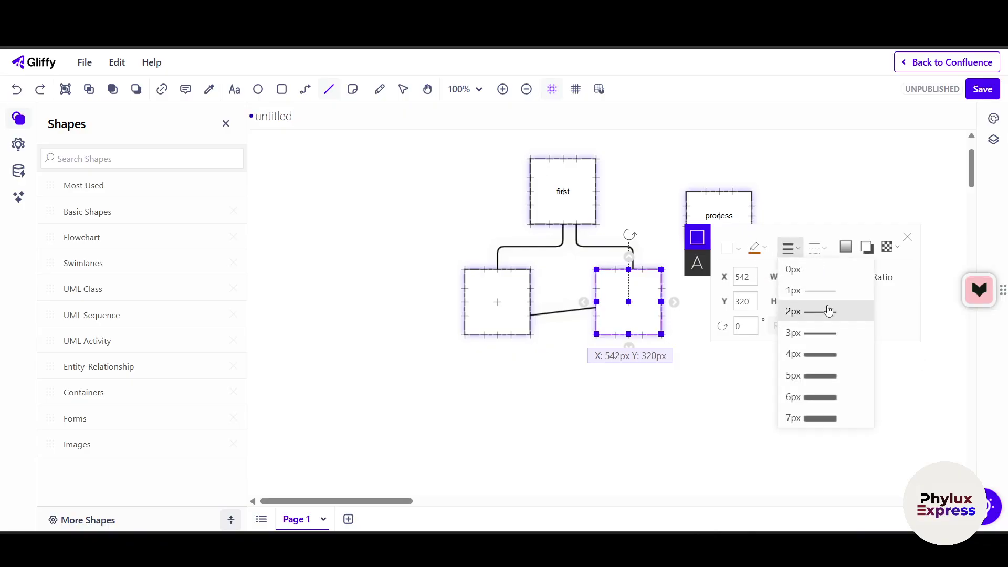
{"action": "left_click", "coordinate": [823, 418]}
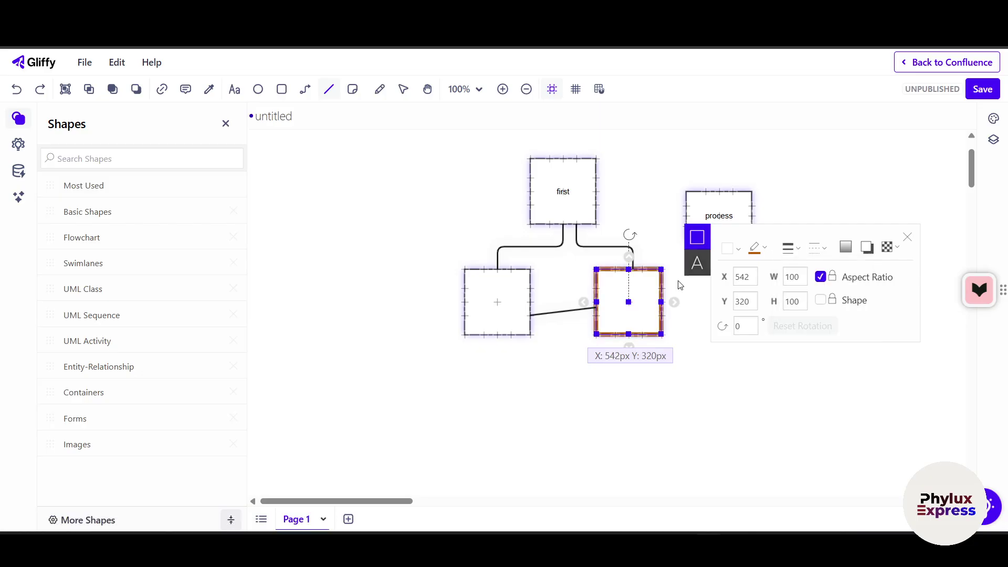
{"action": "left_click", "coordinate": [815, 248]}
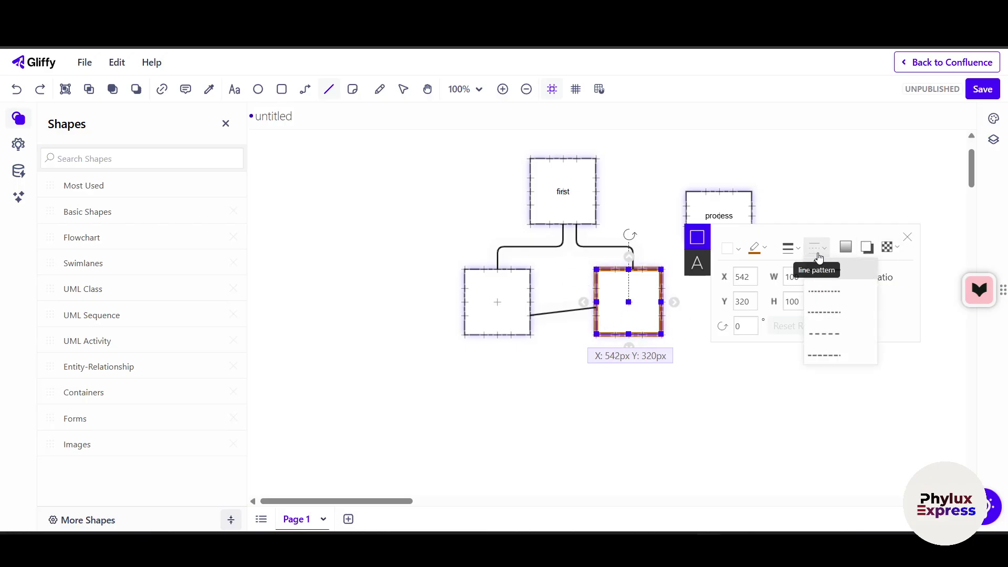
{"action": "left_click", "coordinate": [837, 355]}
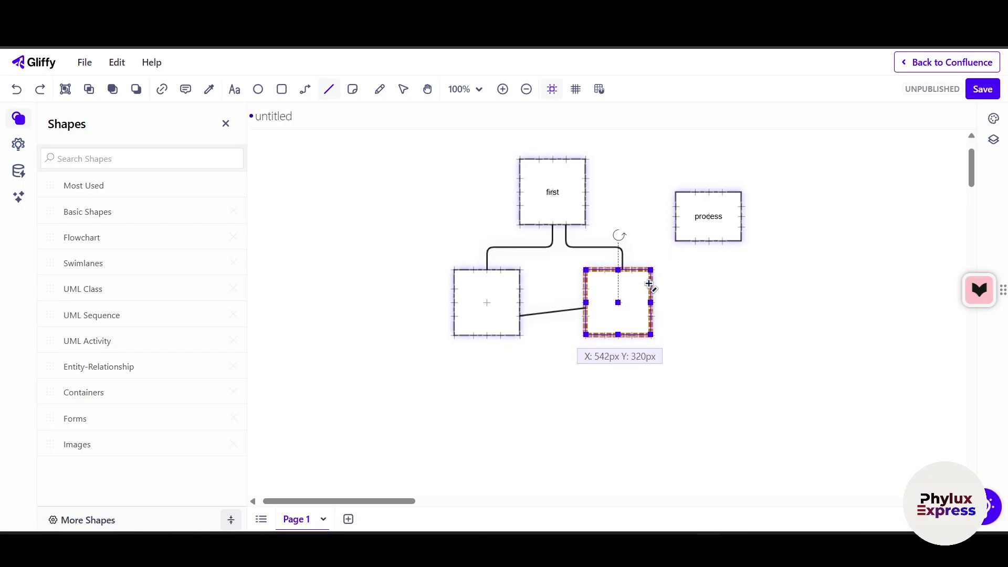
{"action": "scroll", "coordinate": [649, 284], "scroll_direction": "up", "scroll_amount": 5}
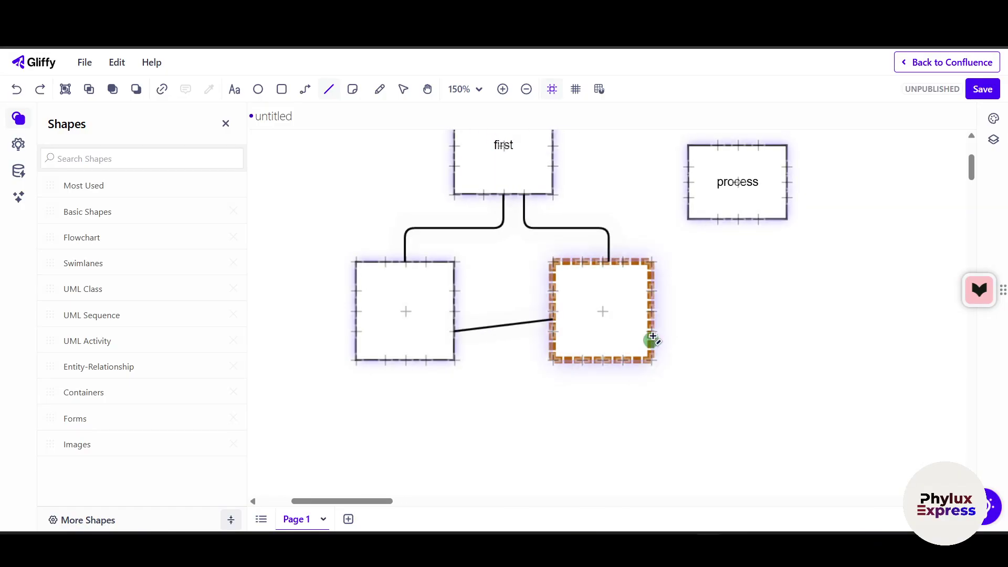
{"action": "left_click", "coordinate": [630, 317]}
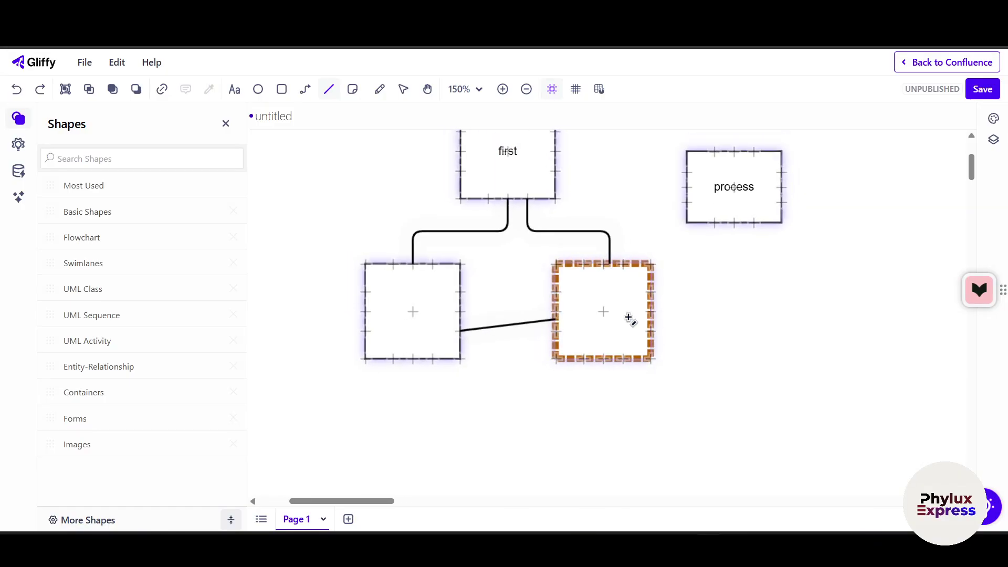
{"action": "scroll", "coordinate": [628, 317], "scroll_direction": "down", "scroll_amount": 5}
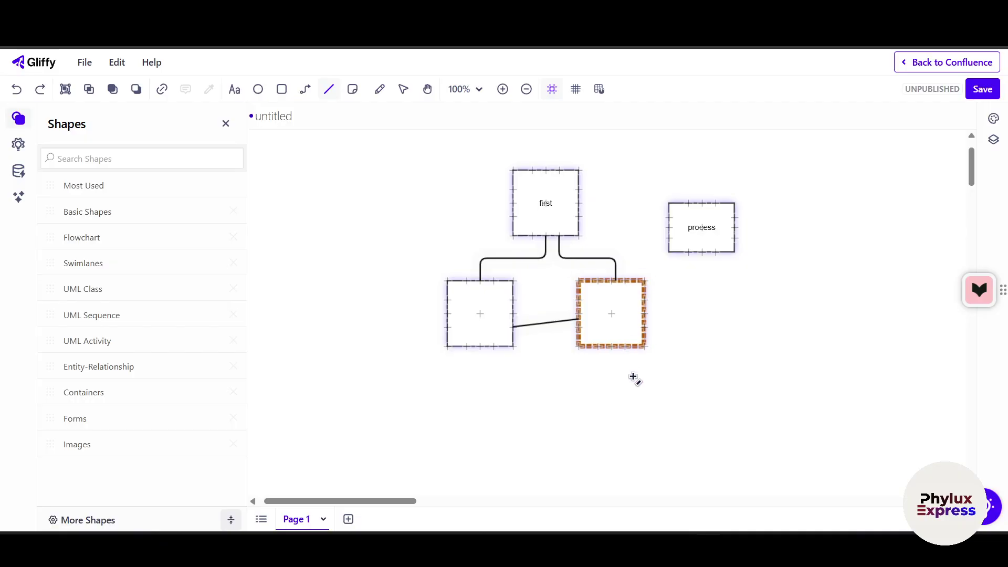
Step: Apply a gradient and a drop shadow to the lower-right square
{"action": "left_click", "coordinate": [630, 341]}
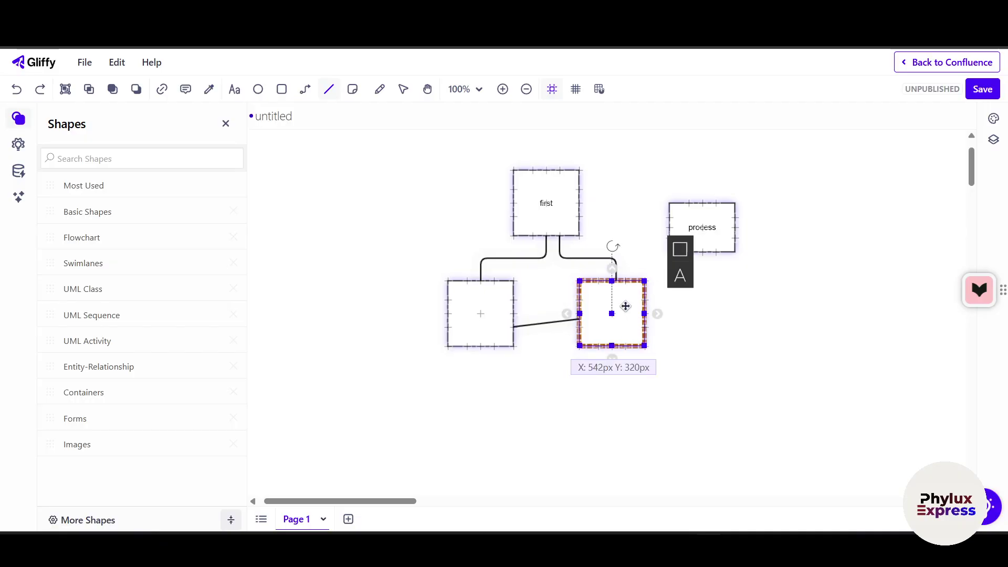
{"action": "left_click", "coordinate": [680, 250]}
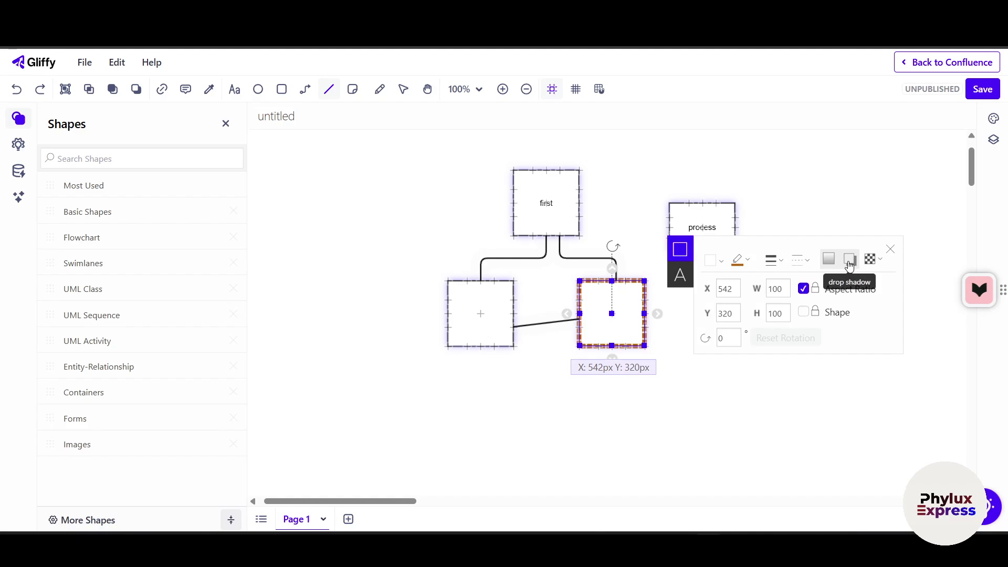
{"action": "left_click", "coordinate": [851, 266]}
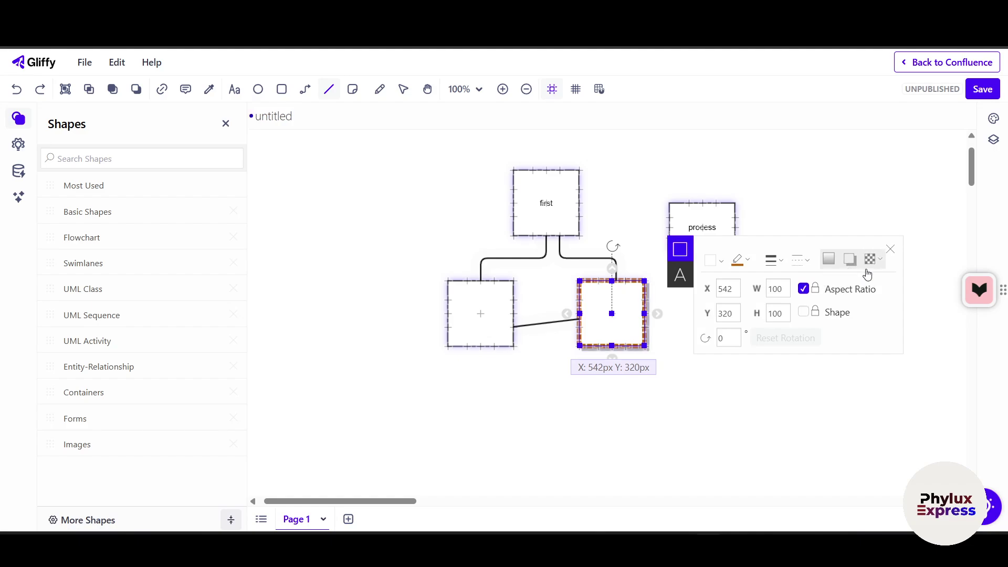
Step: Try out the opacity setting on the lower-right square
{"action": "left_click", "coordinate": [868, 270]}
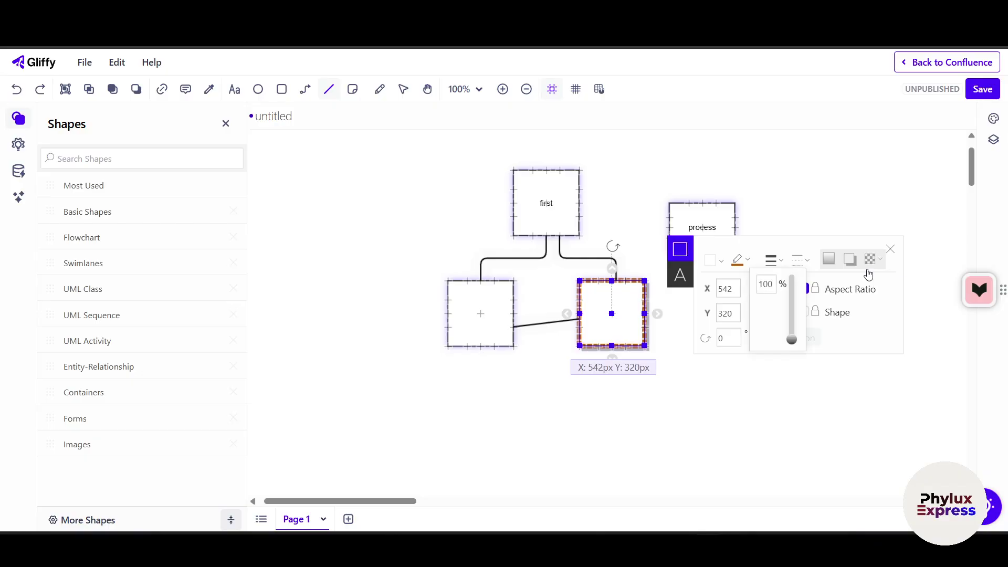
{"action": "left_click_drag", "start_coordinate": [793, 308], "coordinate": [824, 354]}
{"action": "left_click", "coordinate": [713, 306]}
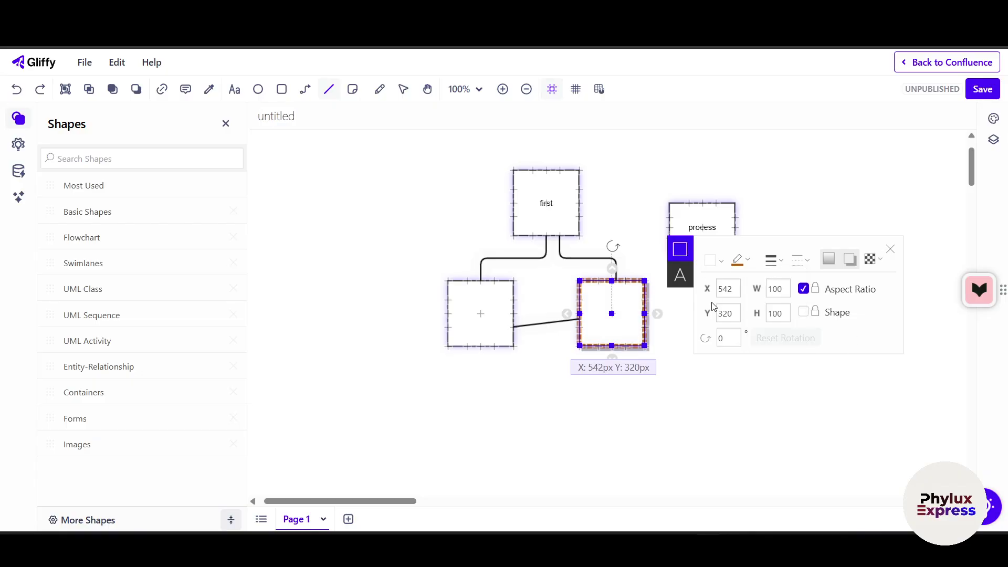
Step: Fill the lower-right square with teal and reopen its fill color palette
{"action": "left_click", "coordinate": [802, 290]}
{"action": "left_click", "coordinate": [713, 265]}
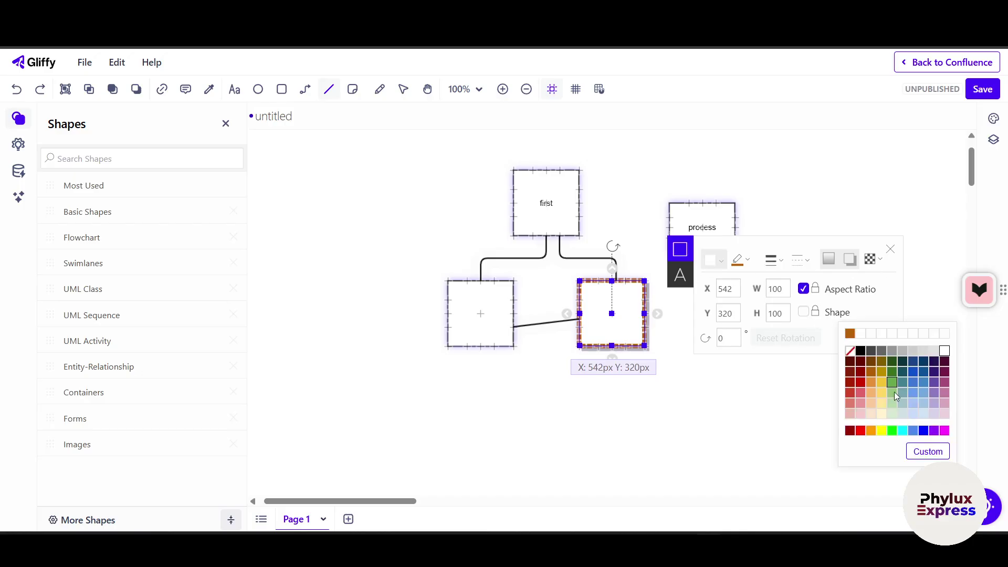
{"action": "left_click", "coordinate": [903, 382]}
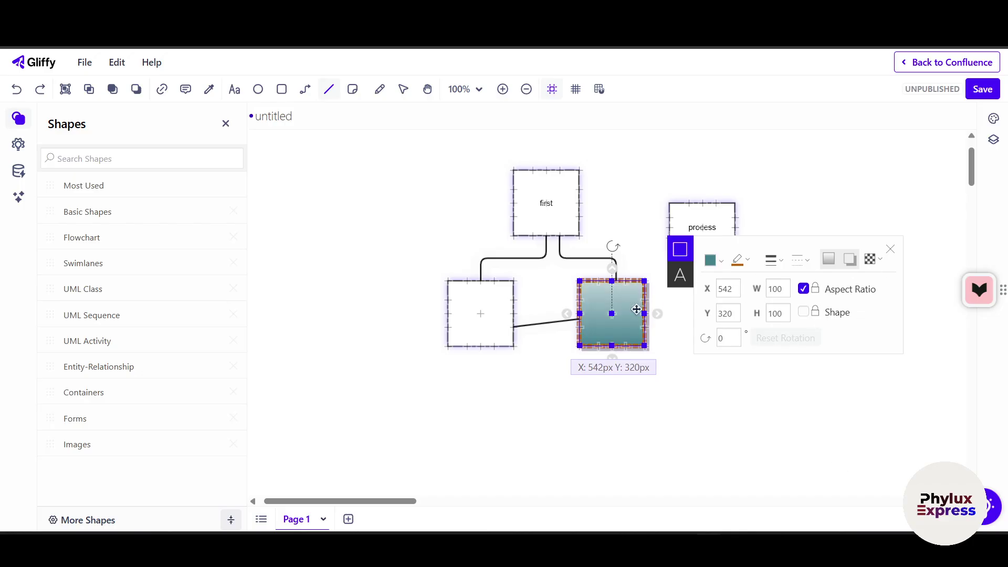
{"action": "left_click", "coordinate": [716, 263]}
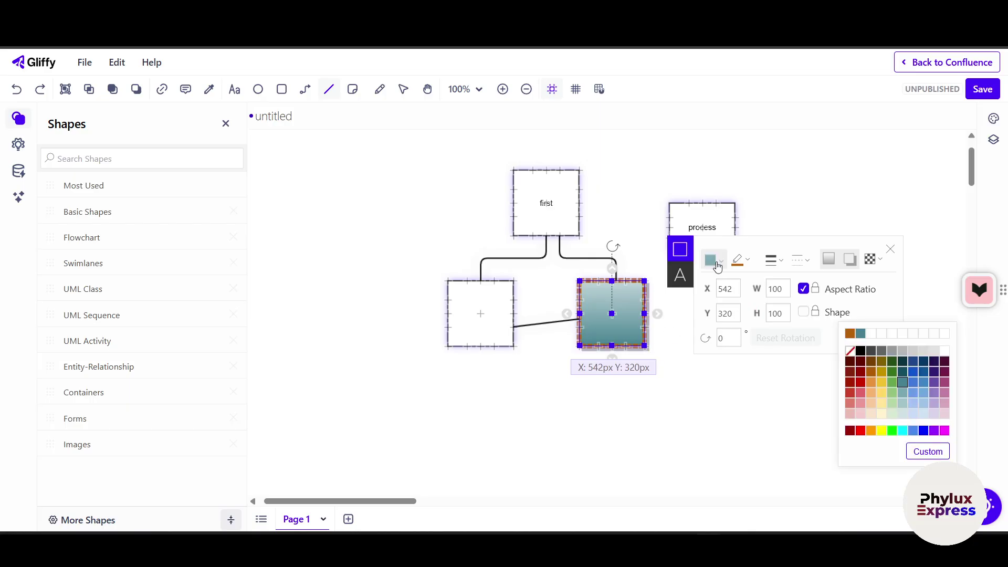
{"action": "left_click", "coordinate": [716, 262]}
{"action": "left_click", "coordinate": [716, 263]}
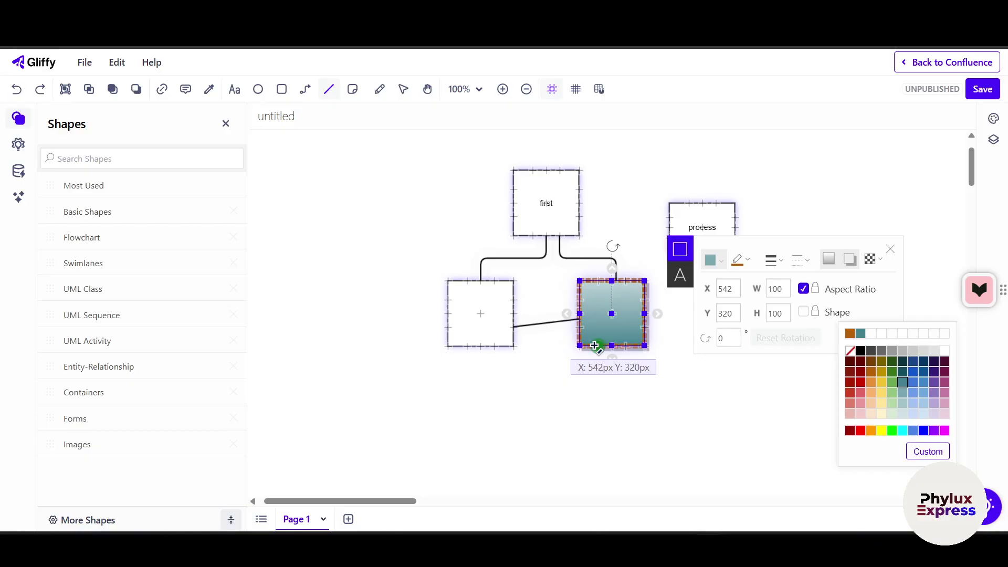
Step: Label the teal square "zz" and expand the Images shape library
{"action": "type", "text": "zz"}
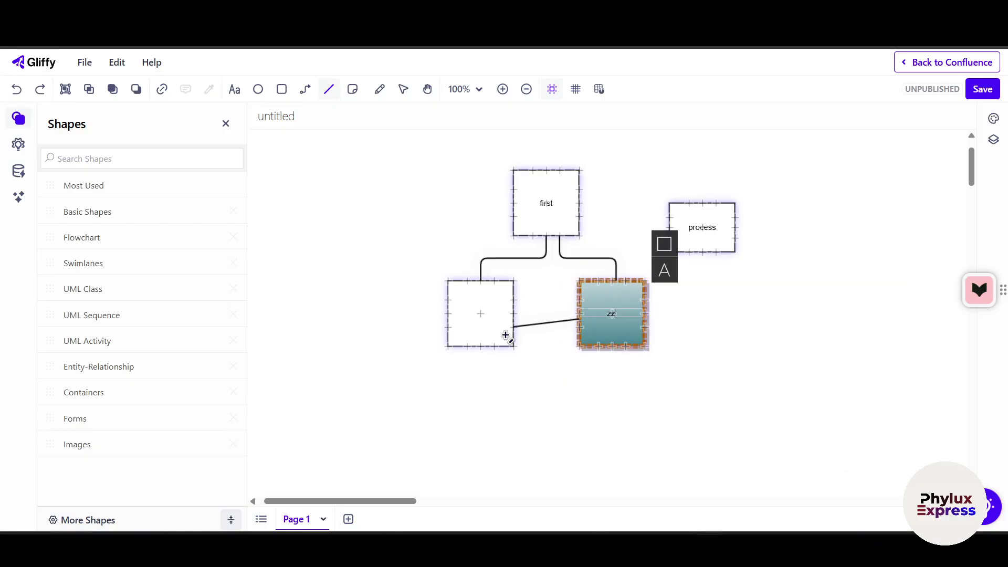
{"action": "left_click", "coordinate": [130, 450]}
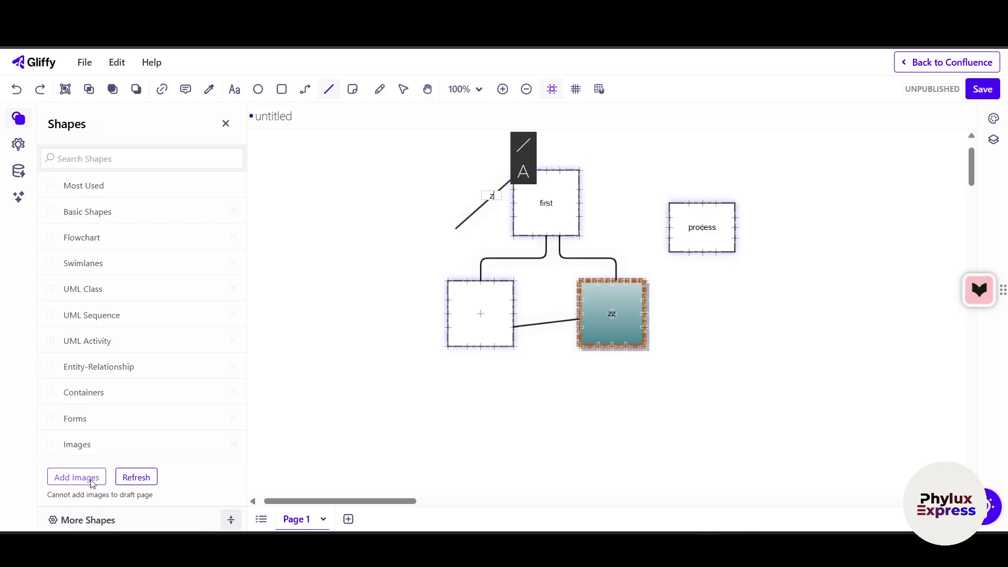
Step: Save the diagram under the name "file name test"
{"action": "left_click", "coordinate": [982, 90]}
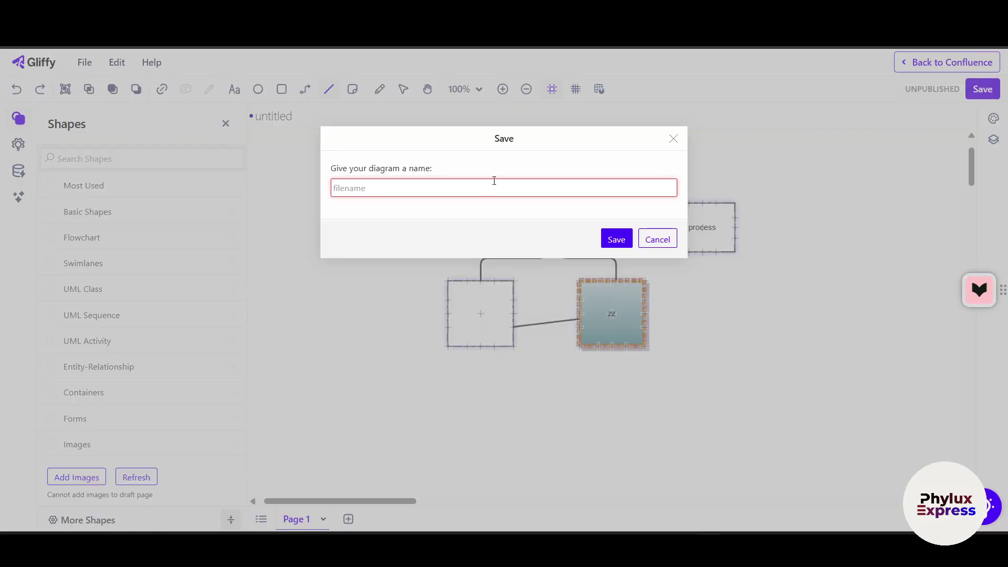
{"action": "type", "text": "file"}
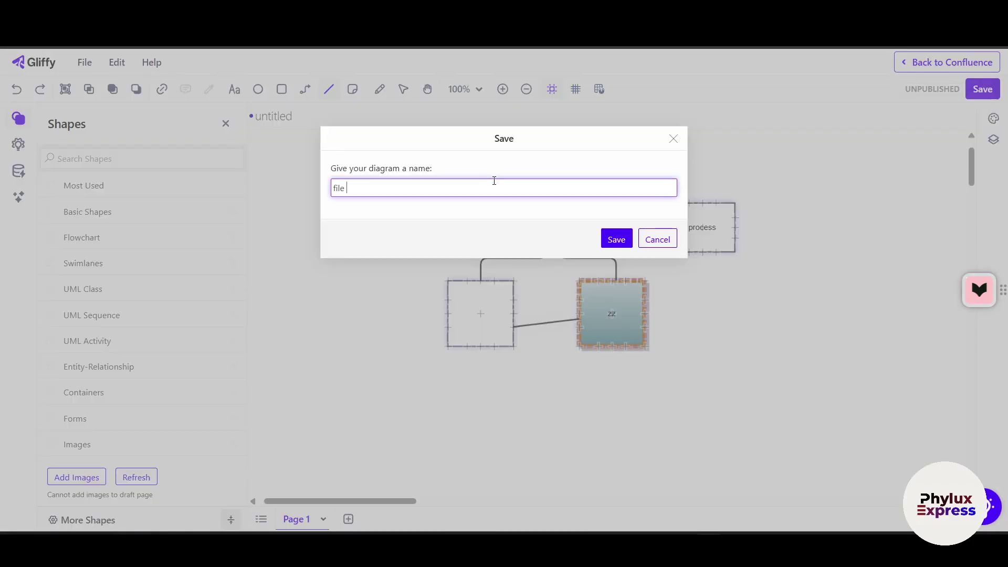
{"action": "type", "text": " name test"}
{"action": "key", "text": "Return"}
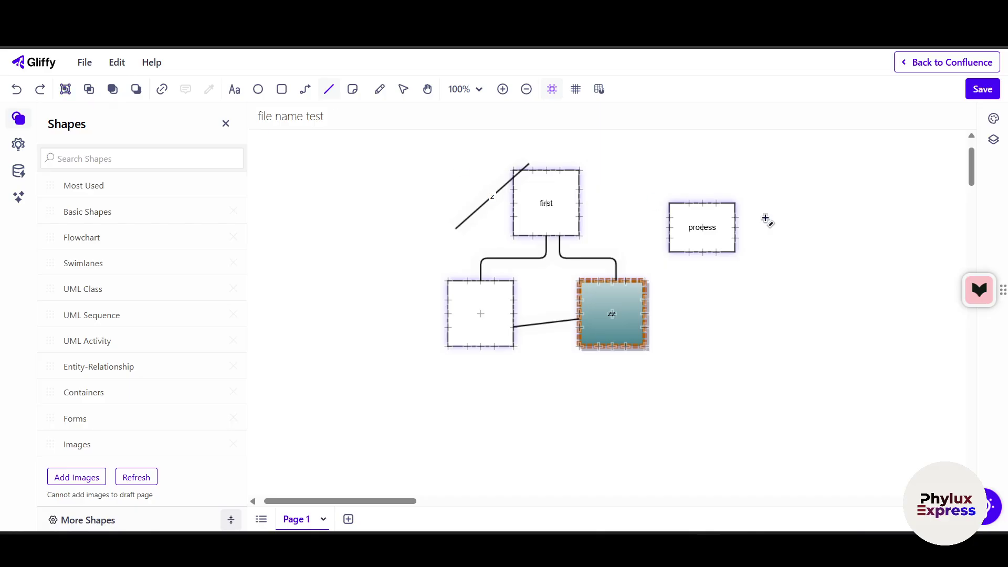
{"action": "mouse_move", "coordinate": [693, 330]}
{"action": "left_mouse_down"}
{"action": "mouse_move", "coordinate": [476, 258]}
{"action": "mouse_move", "coordinate": [448, 294]}
{"action": "left_mouse_up"}
{"action": "key", "text": "ctrl+z"}
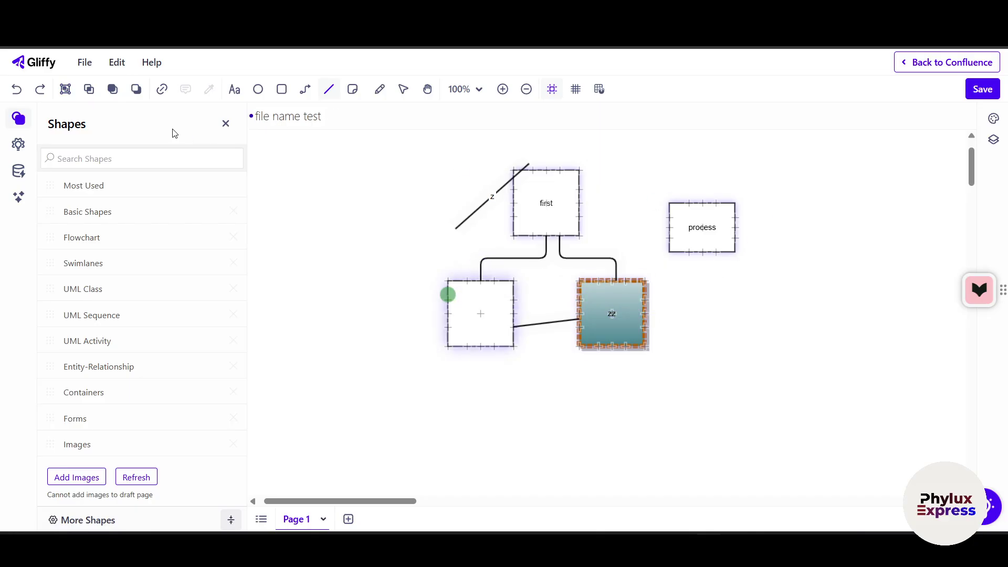
{"action": "left_click", "coordinate": [65, 89]}
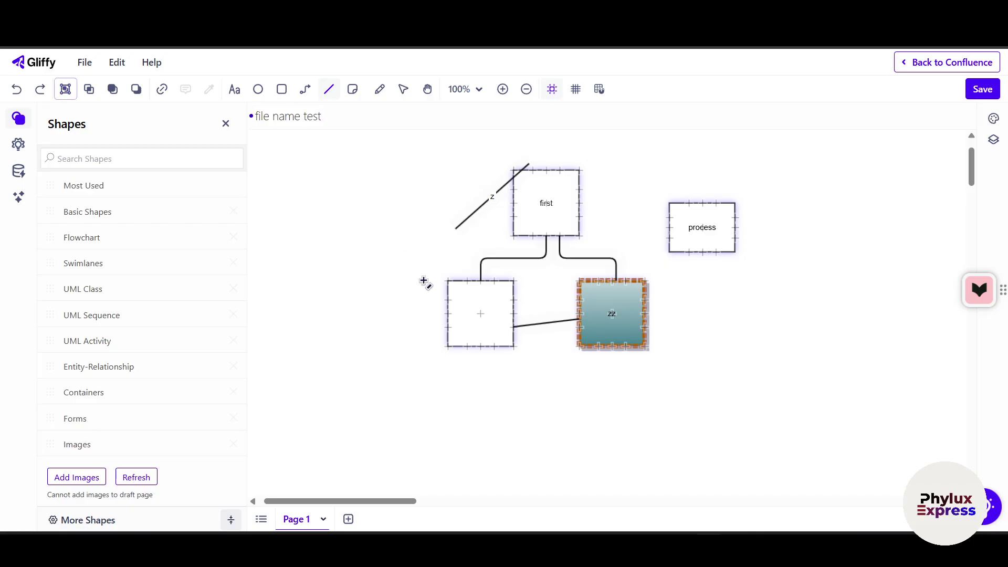
{"action": "mouse_move", "coordinate": [419, 284]}
{"action": "left_mouse_down"}
{"action": "mouse_move", "coordinate": [701, 330]}
{"action": "mouse_move", "coordinate": [636, 303]}
{"action": "mouse_move", "coordinate": [513, 305]}
{"action": "left_mouse_up"}
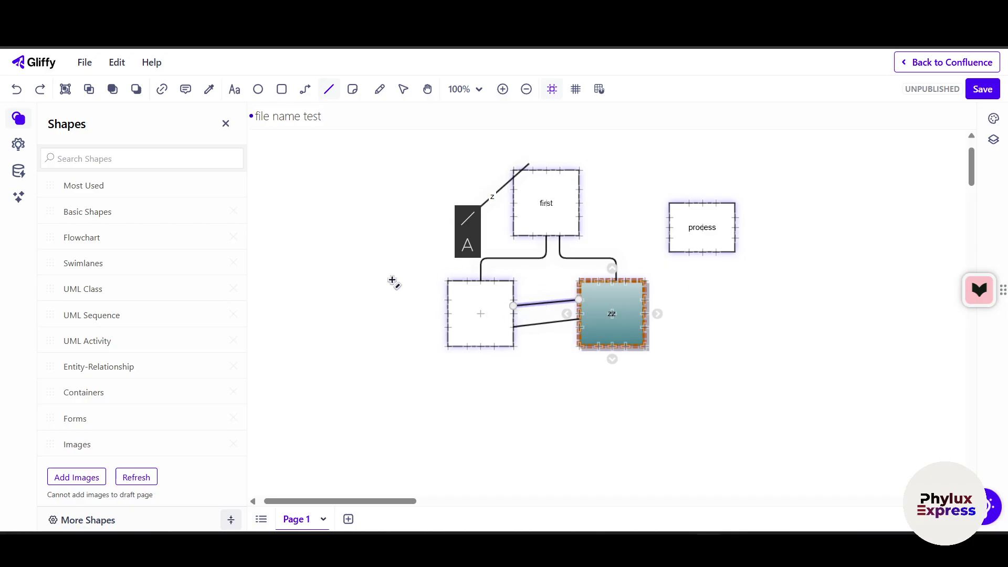
{"action": "key", "text": "Delete"}
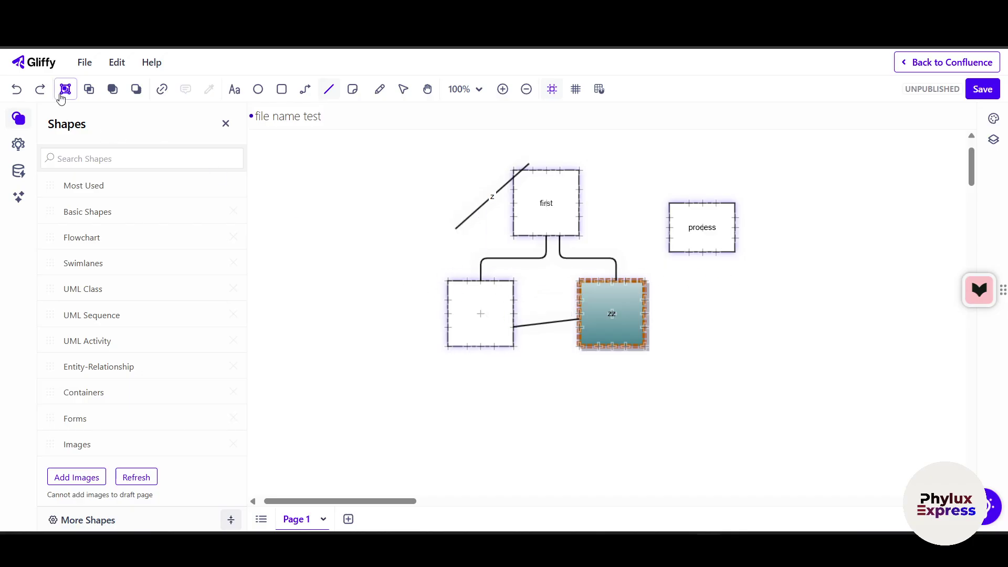
{"action": "left_click_drag", "start_coordinate": [304, 227], "coordinate": [412, 313]}
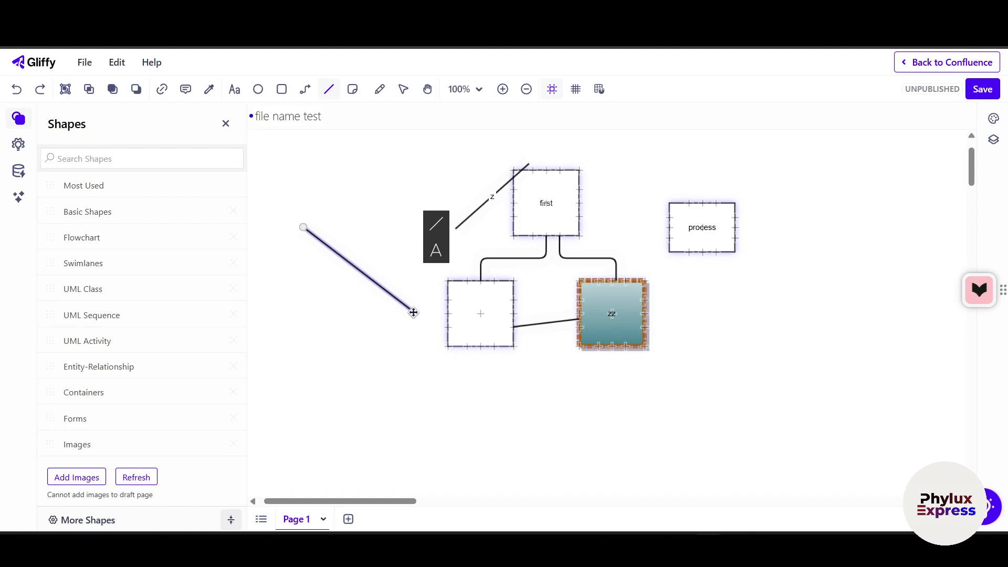
{"action": "key", "text": "Delete"}
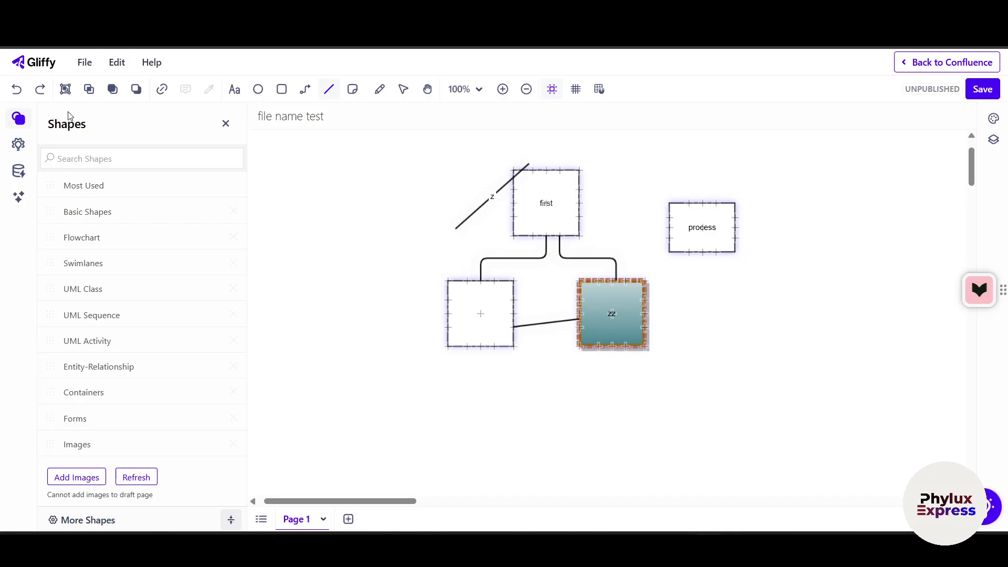
Step: Look over the Mermaid diagram-building option and the Data Linking feature for importing datasets
{"action": "left_click", "coordinate": [18, 147]}
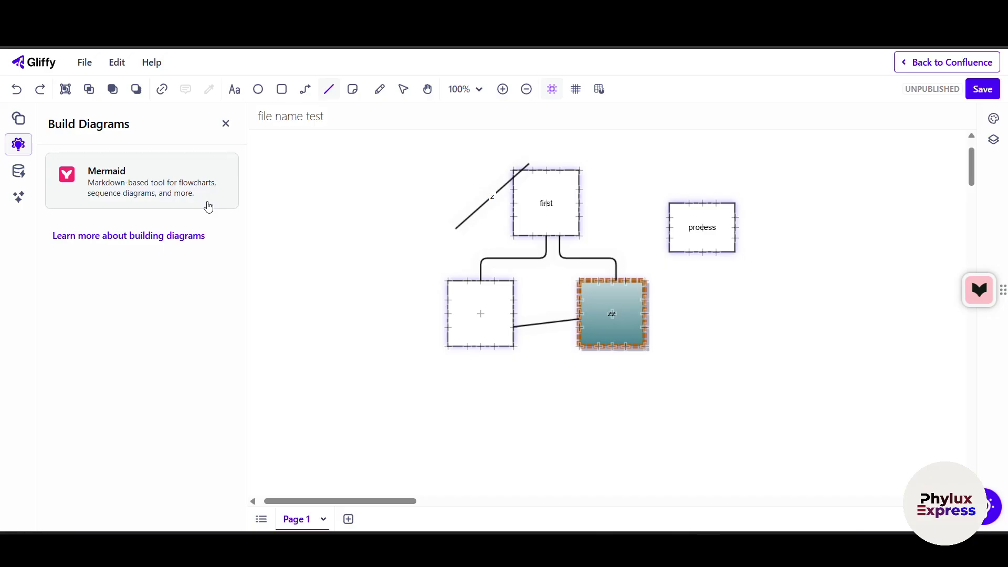
{"action": "left_click", "coordinate": [19, 179]}
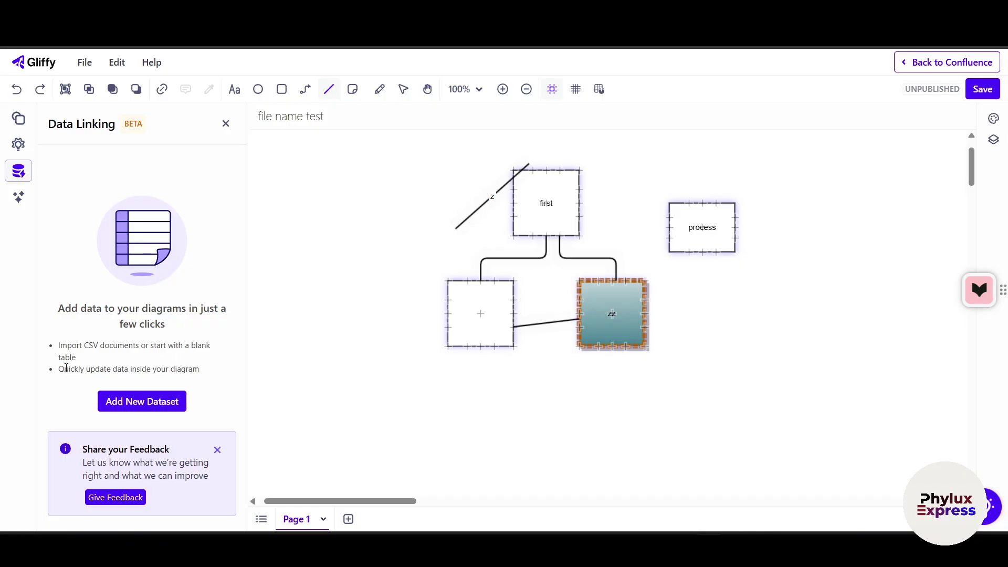
{"action": "left_click_drag", "start_coordinate": [67, 368], "coordinate": [59, 368]}
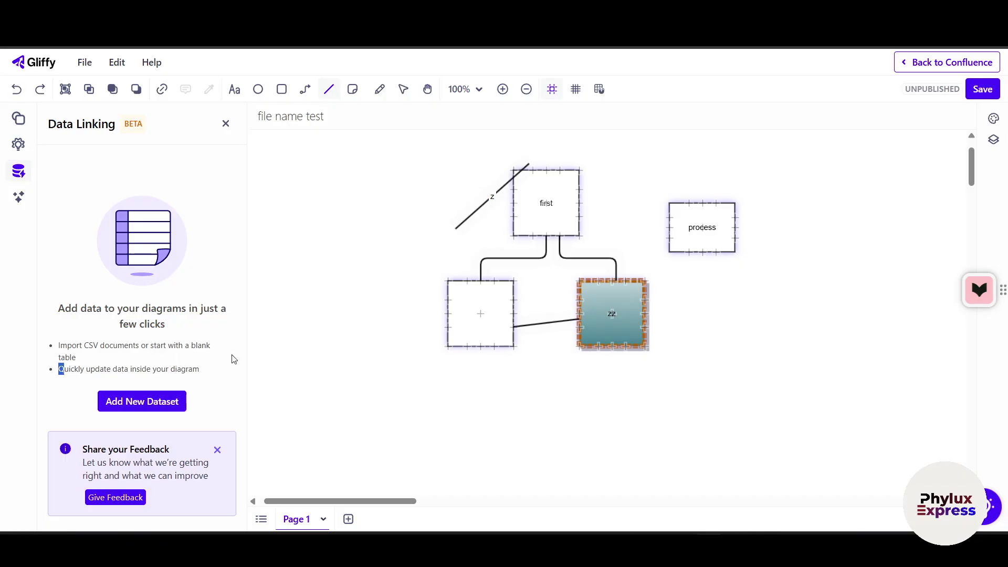
Step: Generate an org diagram with AI showing a CEO, 3 managers with 4 employees each, an intern per employee, and 4 tasks per intern
{"action": "left_click", "coordinate": [19, 198]}
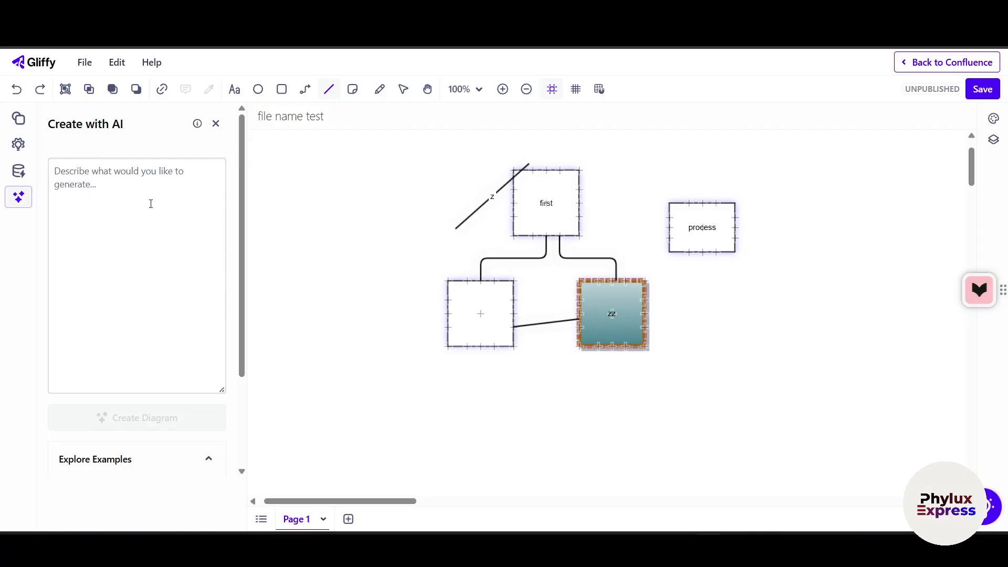
{"action": "left_click", "coordinate": [150, 204]}
{"action": "type", "text": "cre"}
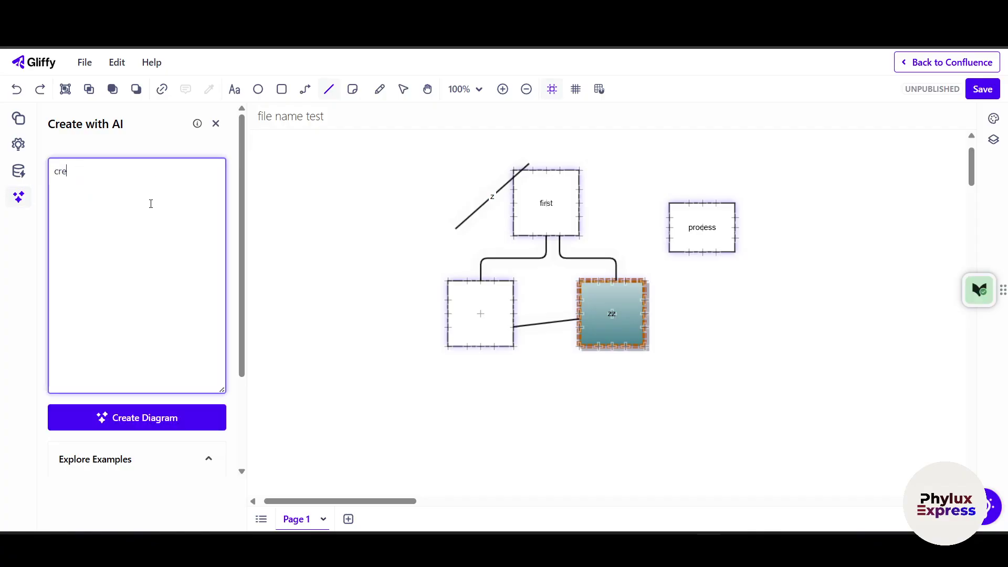
{"action": "type", "text": "ate a org diagram"}
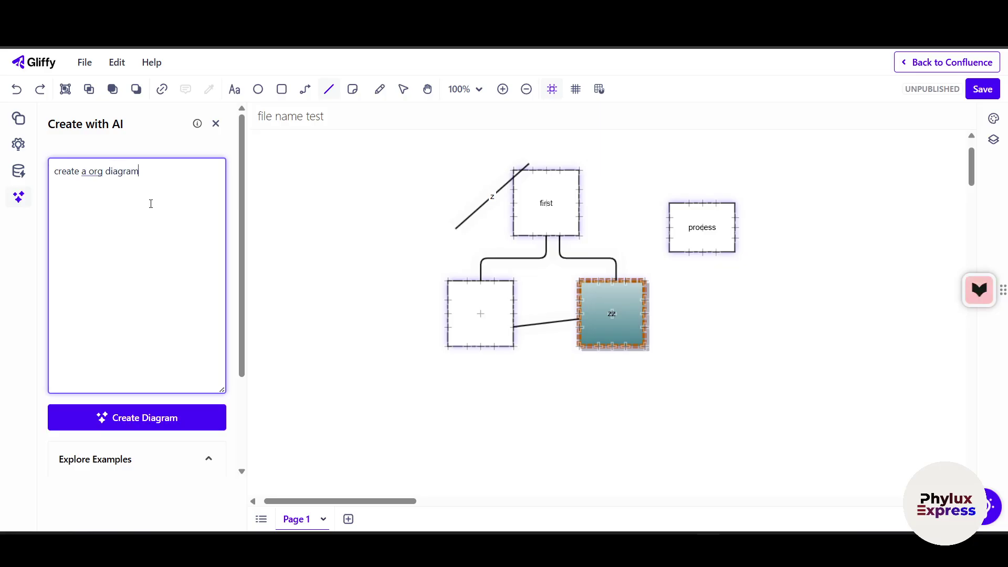
{"action": "type", "text": ", where there ceo and 3 manager, managing 4"}
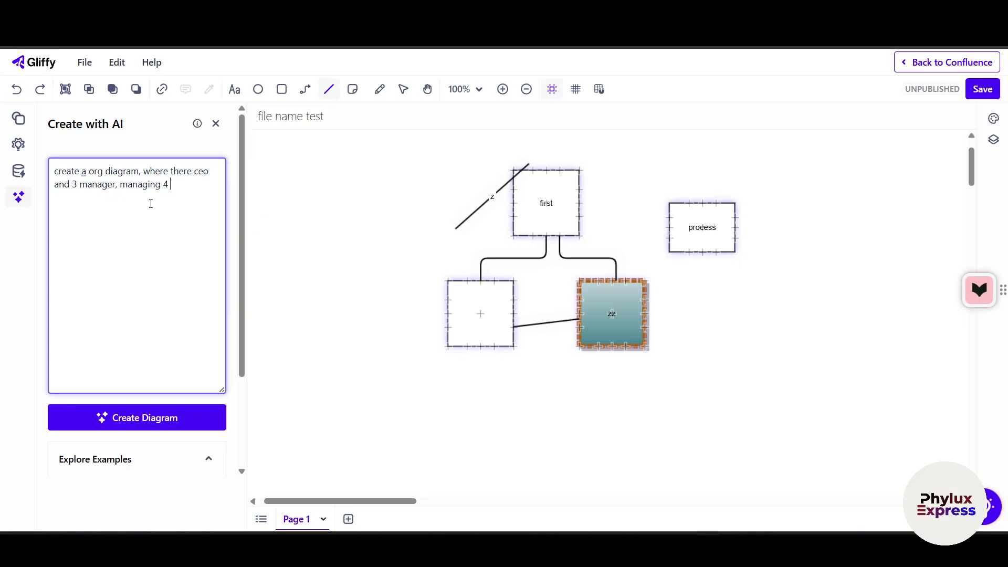
{"action": "type", "text": " emplyoess each, ea"}
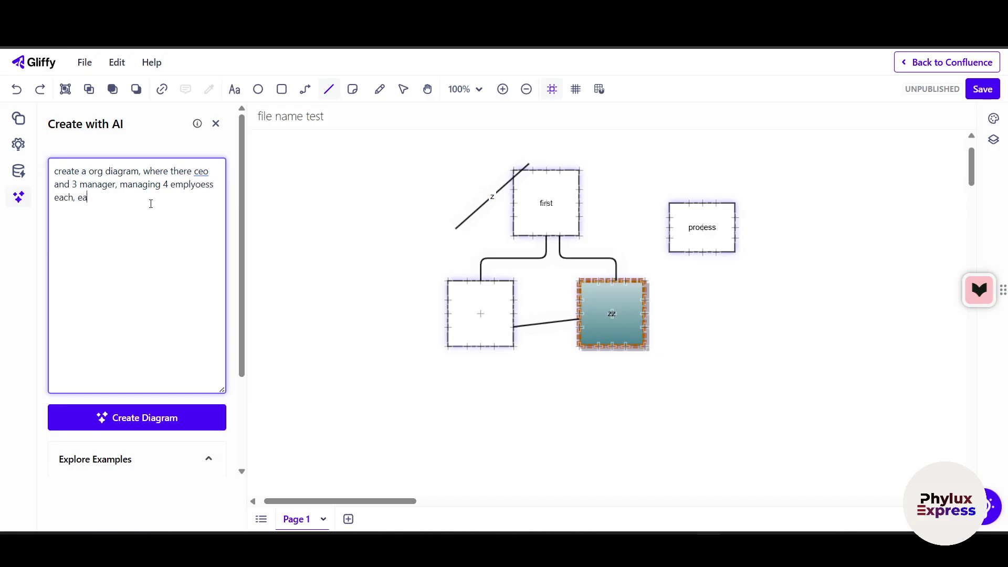
{"action": "type", "text": "ch employe manages o"}
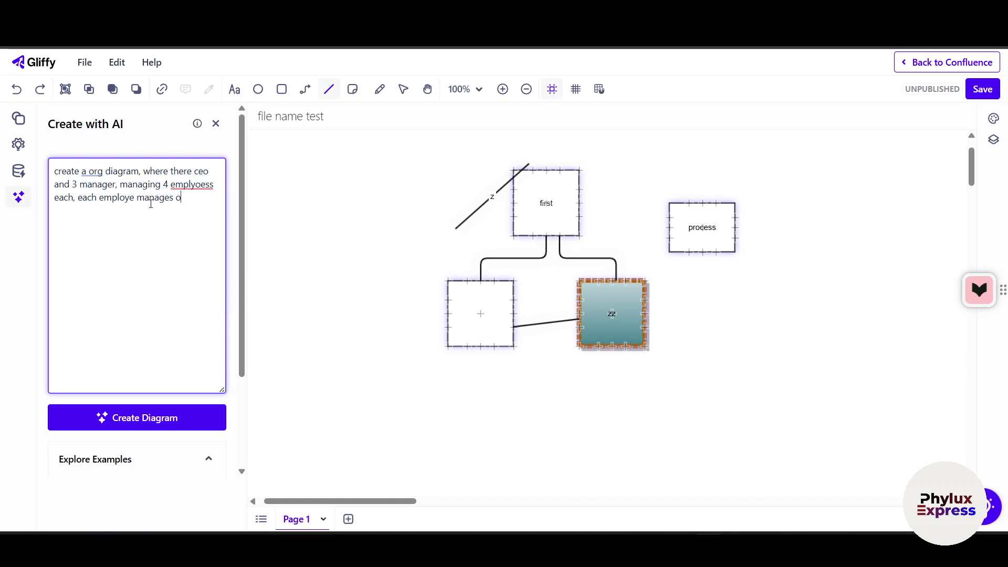
{"action": "type", "text": "n intern"}
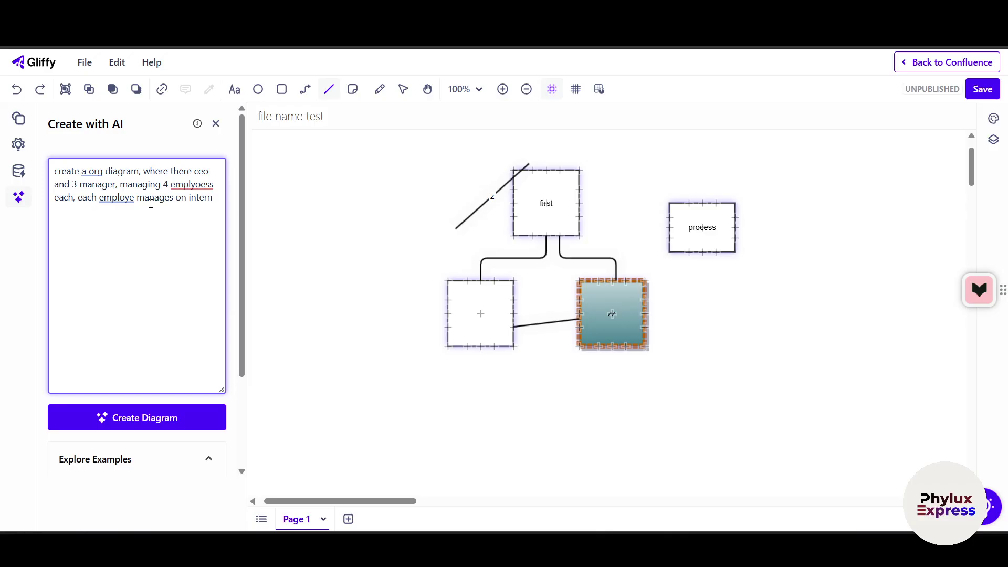
{"action": "type", "text": ", and af"}
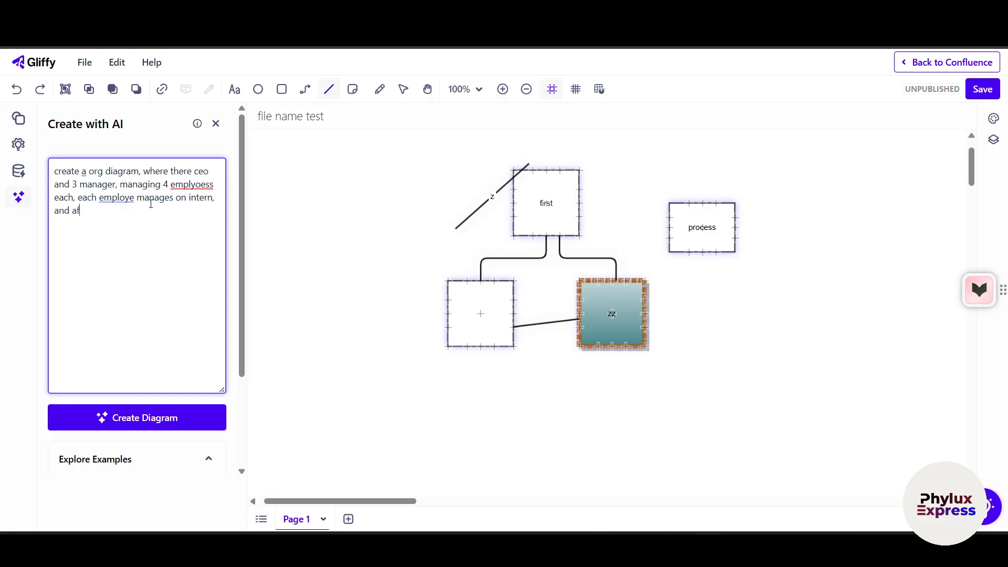
{"action": "type", "text": "ter in all "}
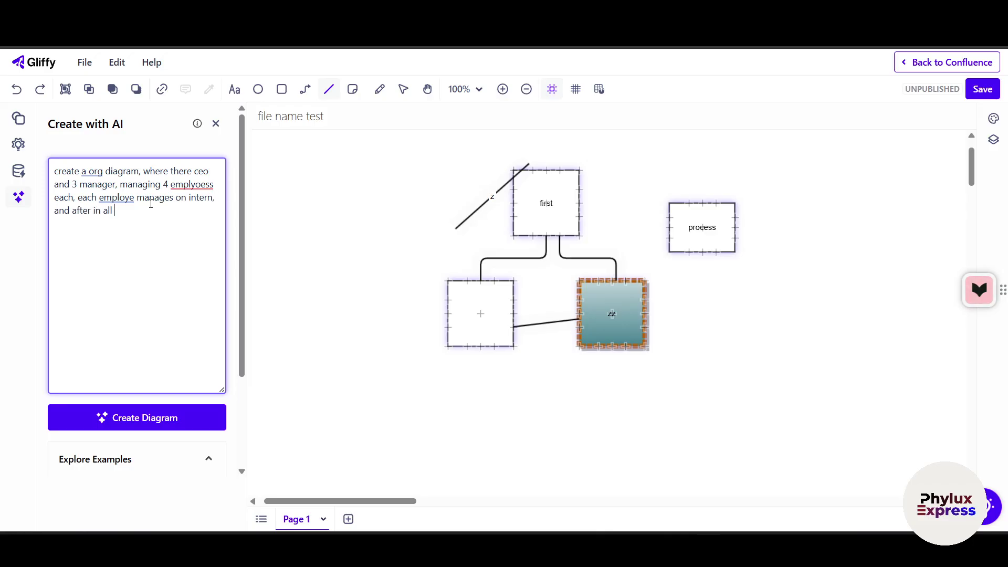
{"action": "type", "text": "intern has 4 task"}
{"action": "left_click", "coordinate": [137, 417]}
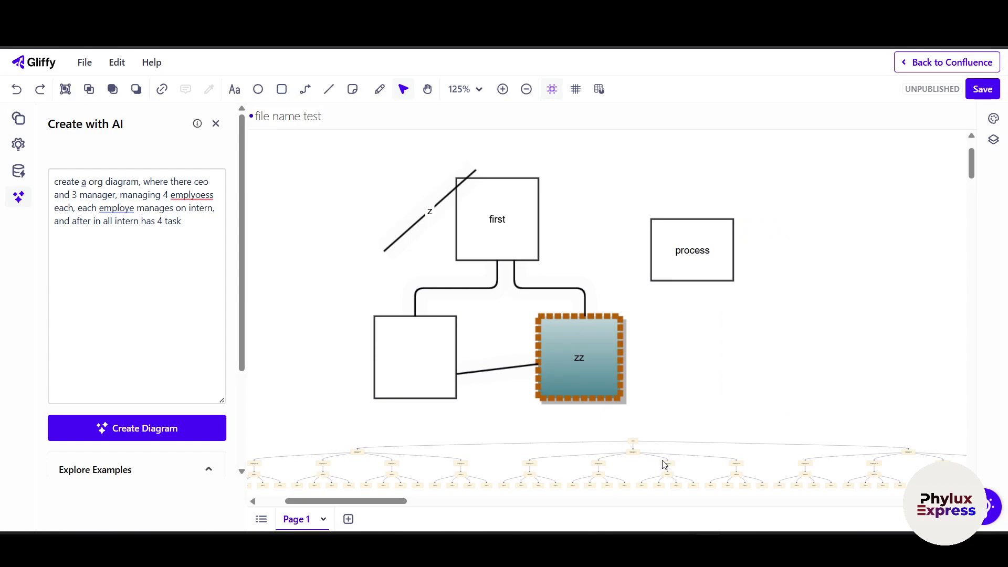
Step: Move the generated org diagram up onto the lower squares and review its Mermaid code
{"action": "left_click", "coordinate": [737, 464]}
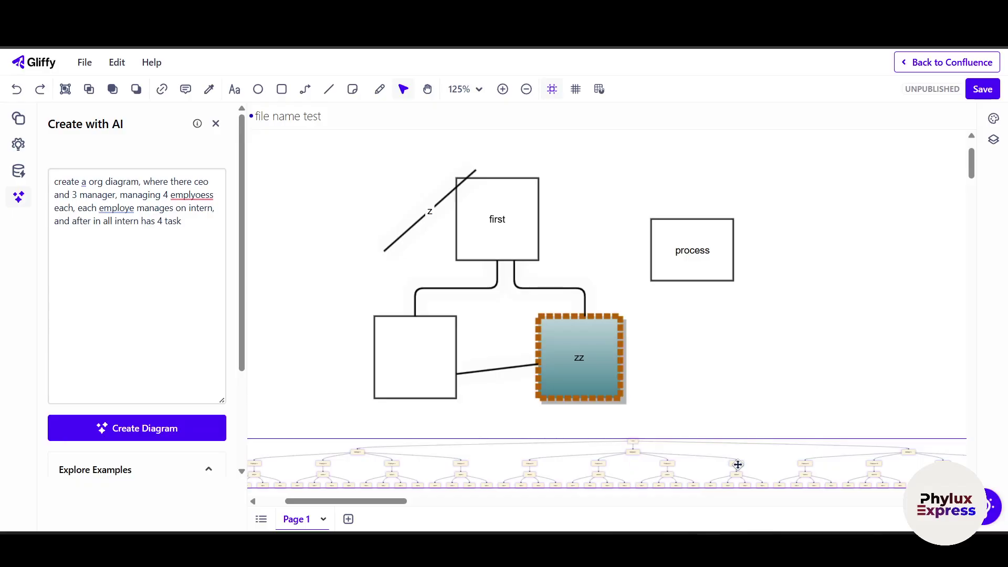
{"action": "left_click_drag", "start_coordinate": [738, 464], "coordinate": [745, 362]}
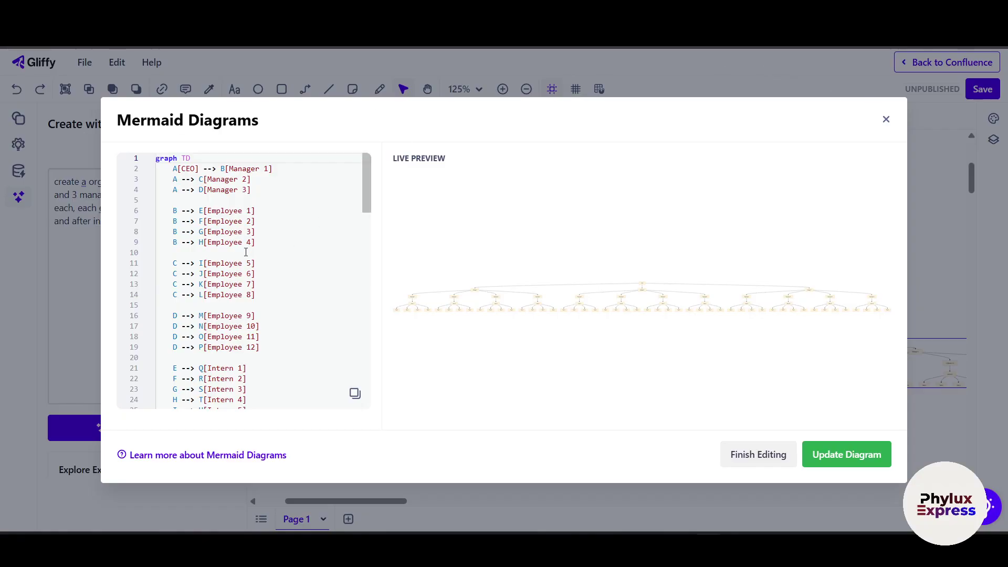
{"action": "scroll", "coordinate": [246, 252], "scroll_direction": "down", "scroll_amount": 5}
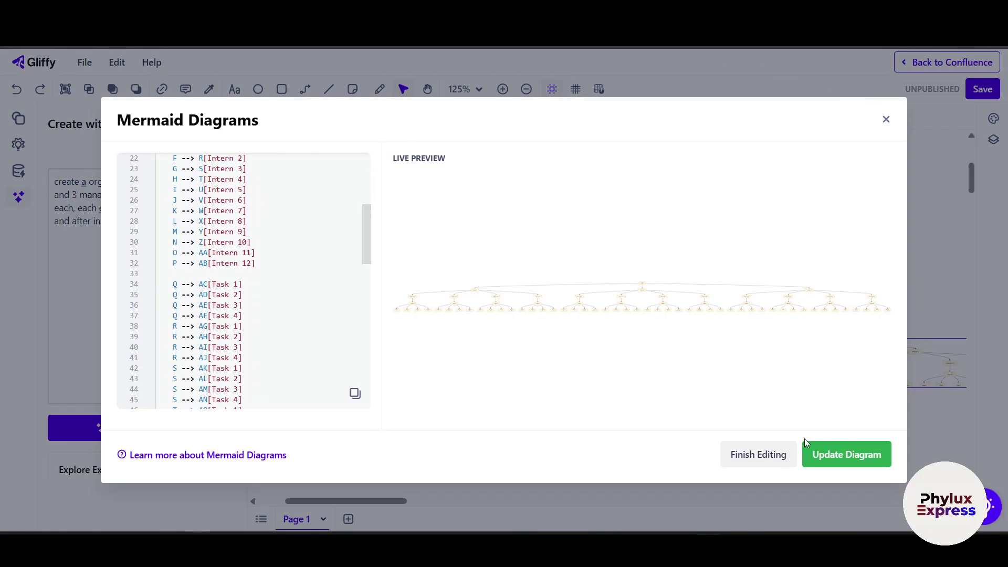
Step: Try finishing the Mermaid editing to convert the org diagram into regular shapes
{"action": "left_click", "coordinate": [773, 458]}
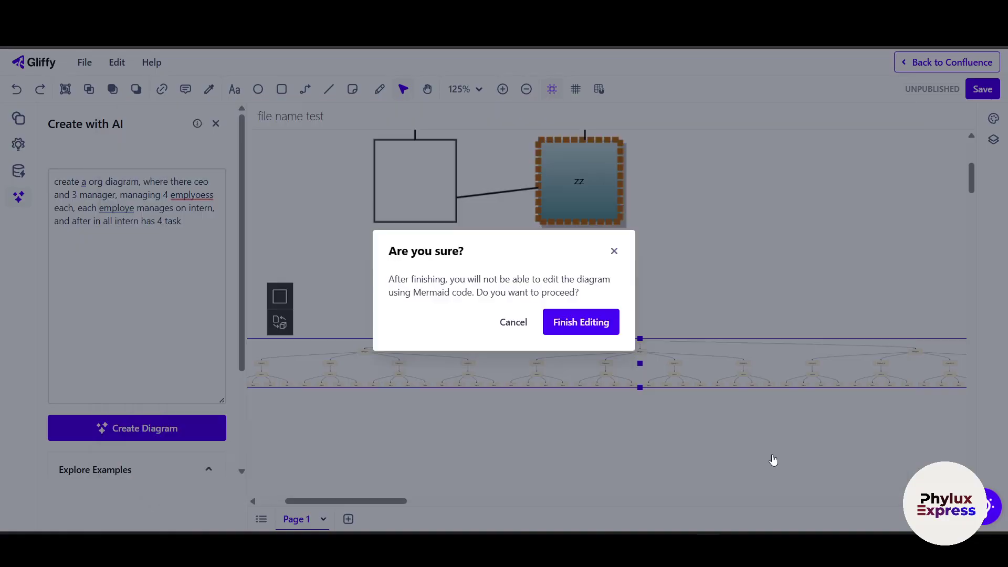
{"action": "left_click", "coordinate": [590, 319]}
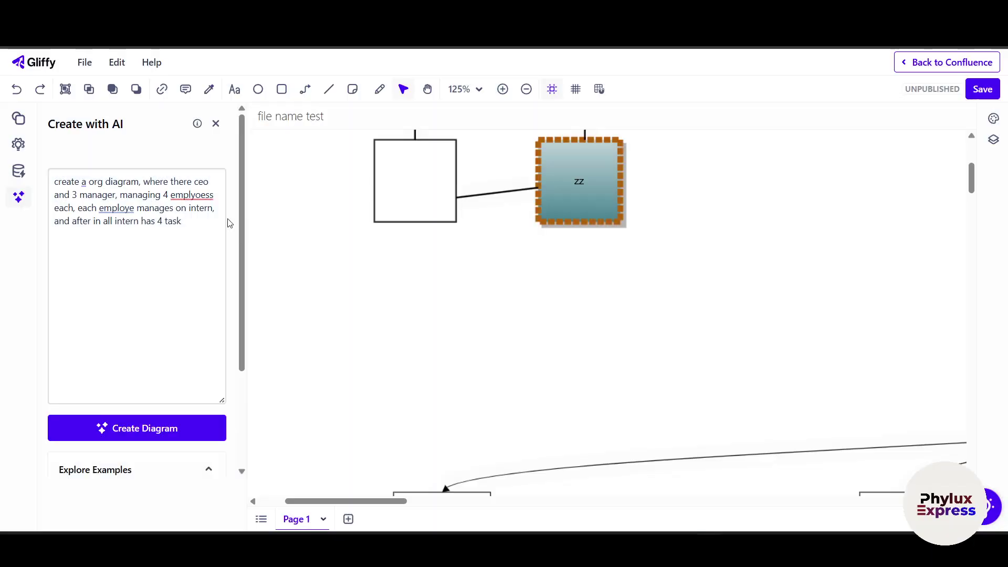
{"action": "scroll", "coordinate": [467, 295], "scroll_direction": "down", "scroll_amount": 1}
{"action": "scroll", "coordinate": [467, 295], "scroll_direction": "down", "scroll_amount": 4}
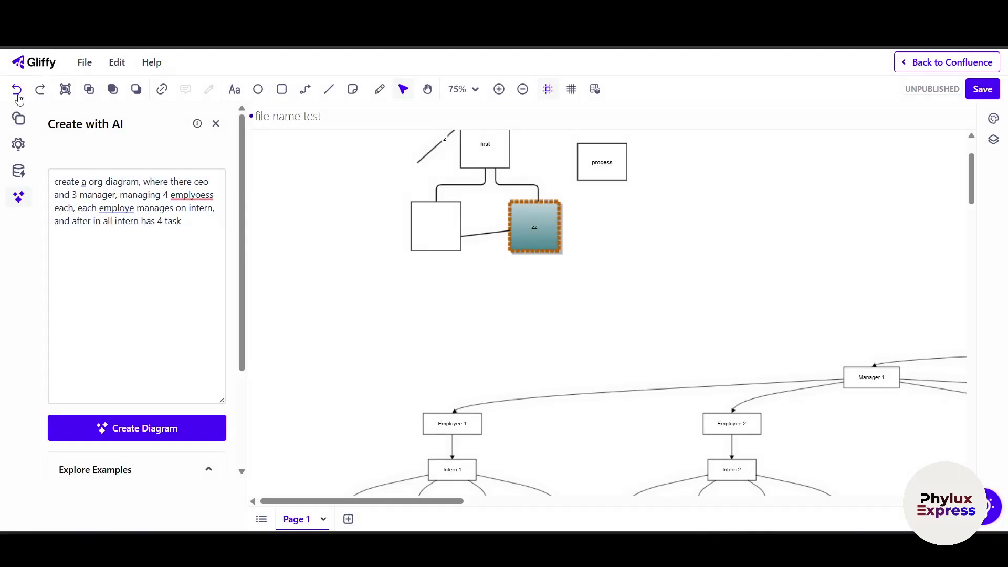
{"action": "left_click", "coordinate": [17, 94]}
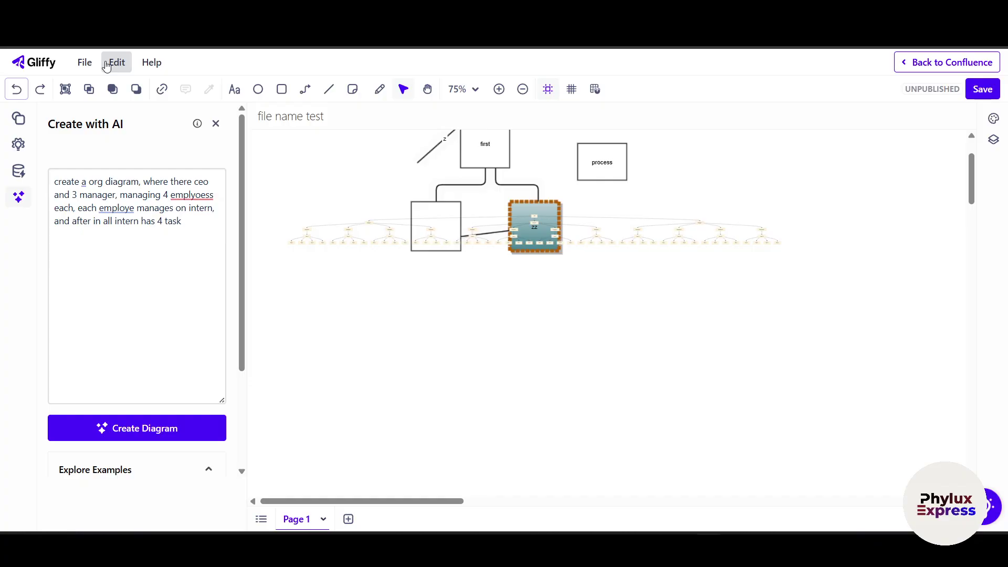
Step: Save the diagram with the AI-generated org chart included
{"action": "left_click", "coordinate": [84, 63]}
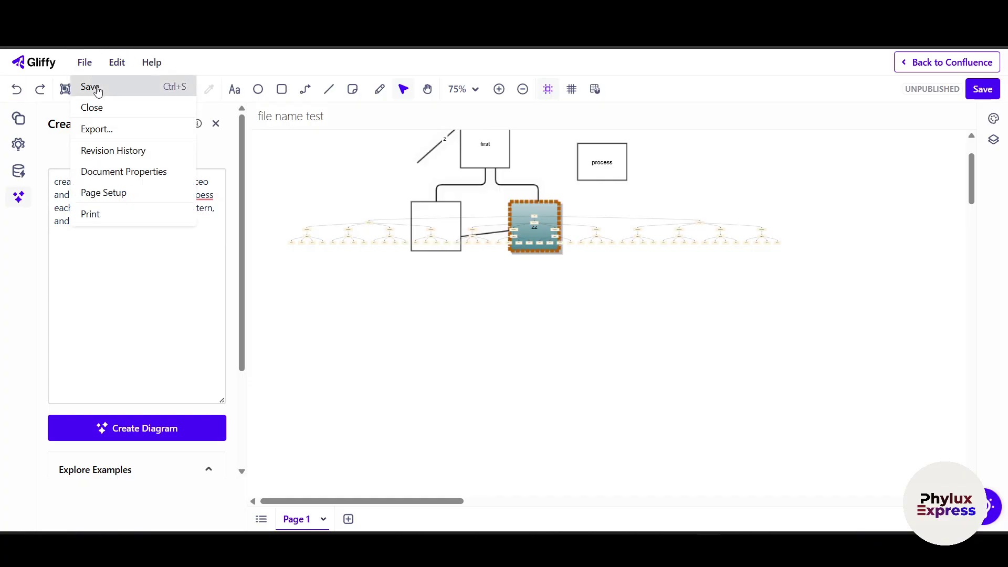
{"action": "left_click", "coordinate": [96, 88]}
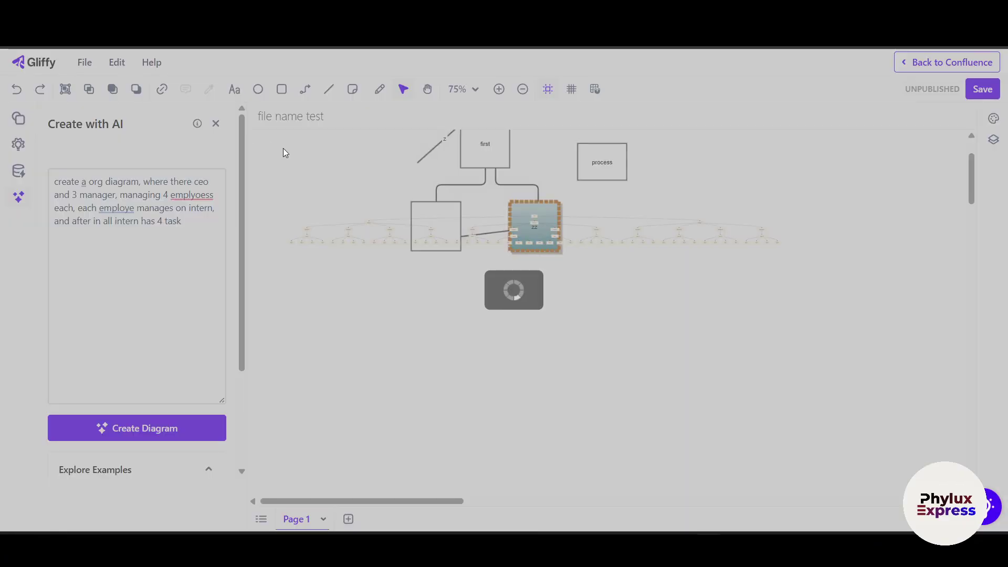